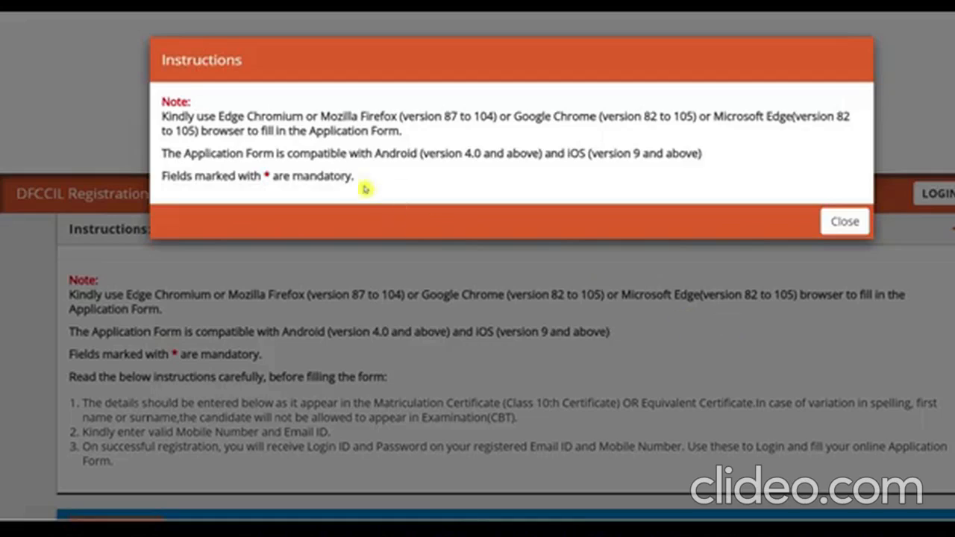
- Close the Instructions popup and scroll down to the user ID and password registration form
left_click_drag(363, 116, 263, 130)
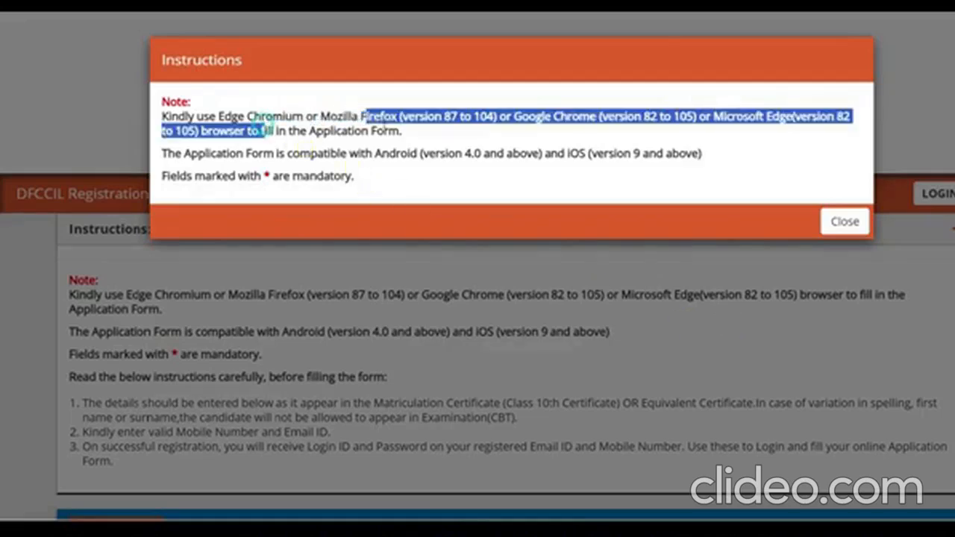
left_click(843, 222)
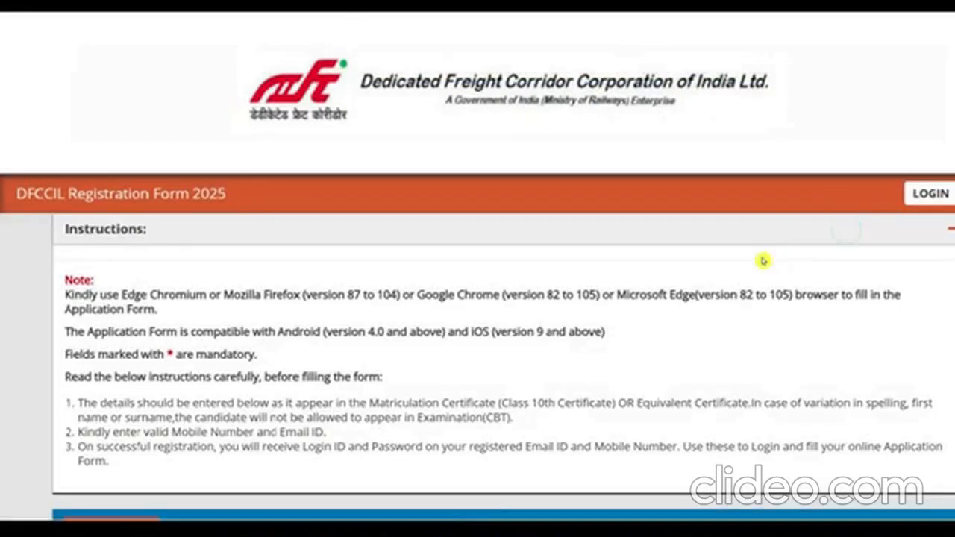
scroll(864, 277, "down", 3)
scroll(650, 348, "down", 2)
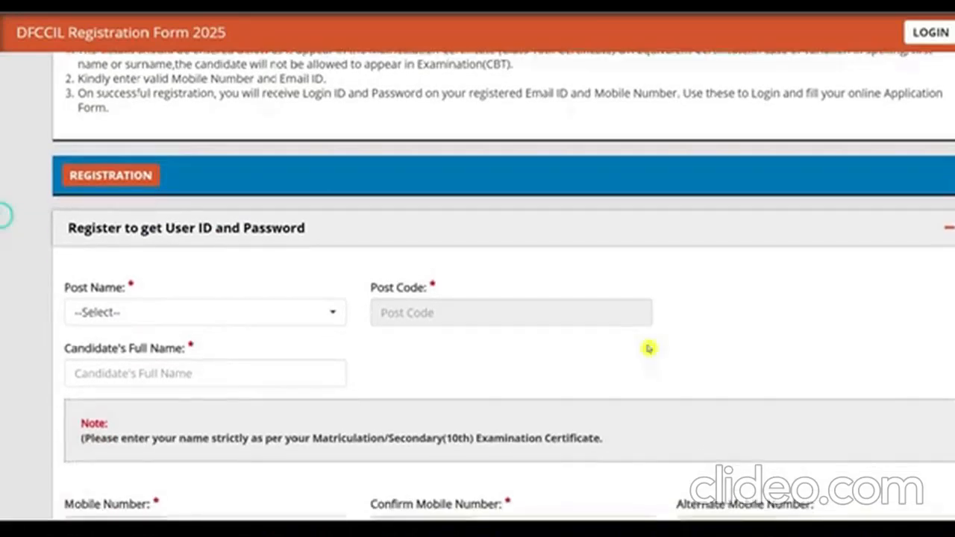
- Choose Multi Tasking Staff (post code 31) as the post and enter the candidate's full name
left_click(117, 315)
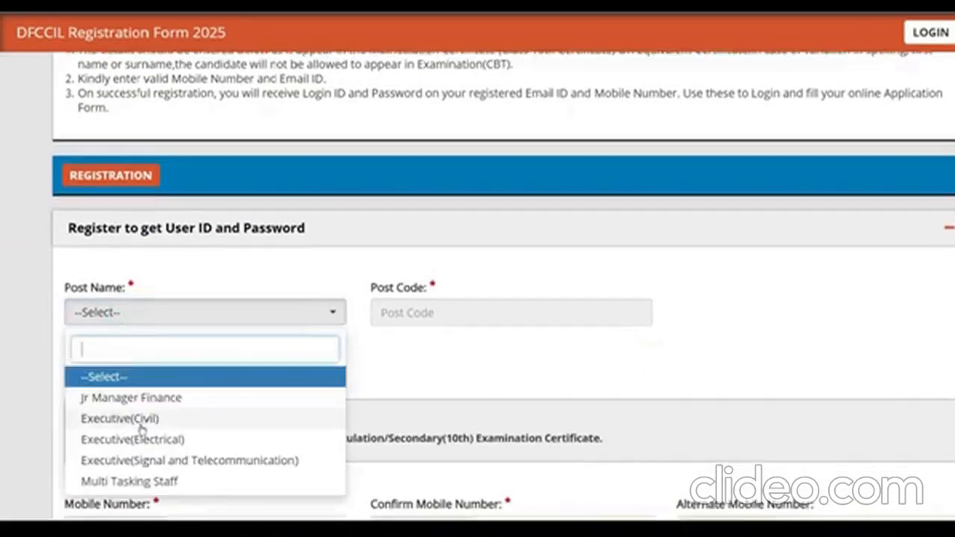
left_click(133, 482)
left_click(187, 377)
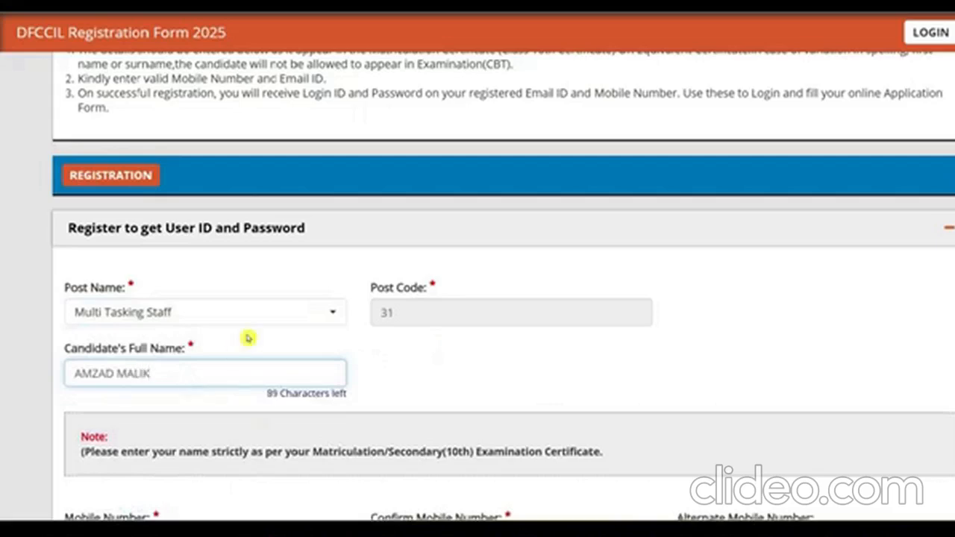
- Review the mobile number, confirmation, alternate mobile and email address fields
scroll(248, 337, "down", 5)
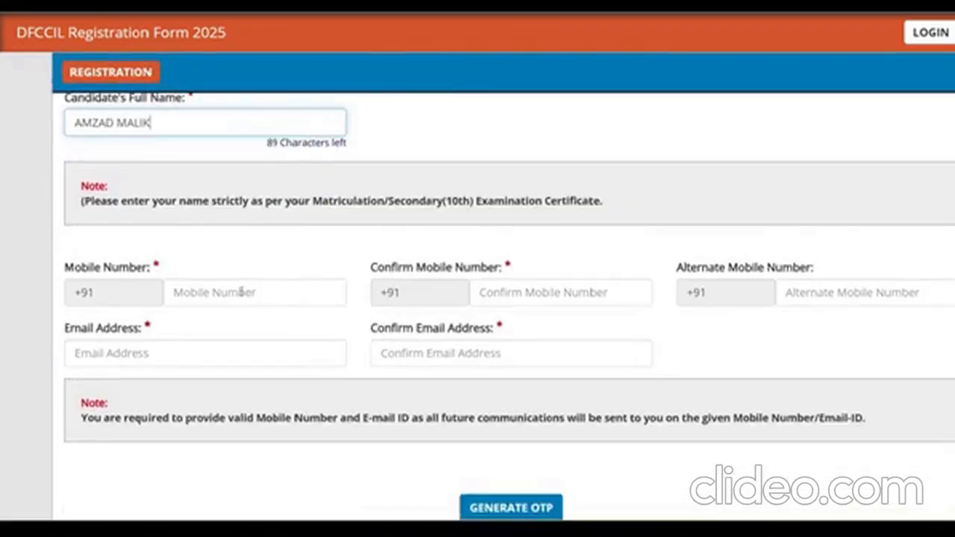
triple_click(110, 261)
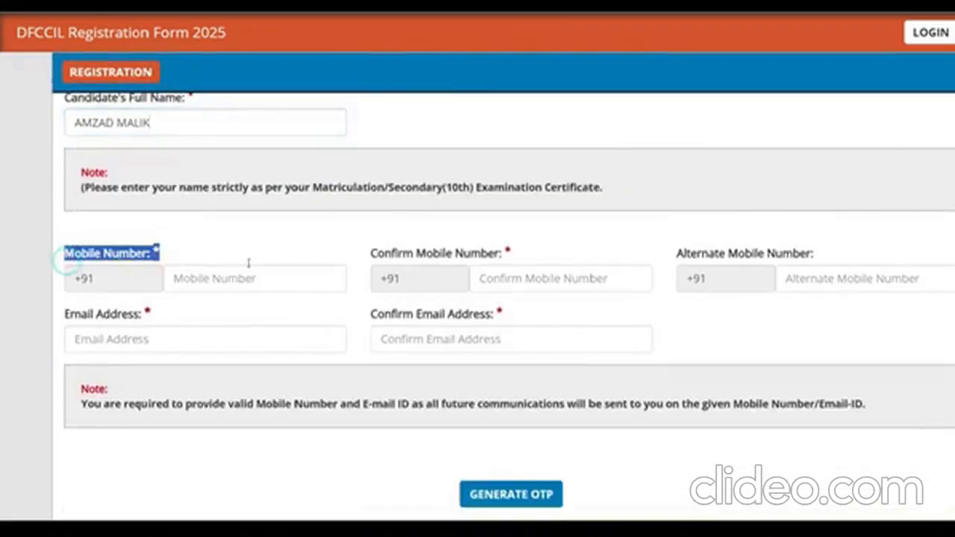
left_click_drag(403, 254, 475, 254)
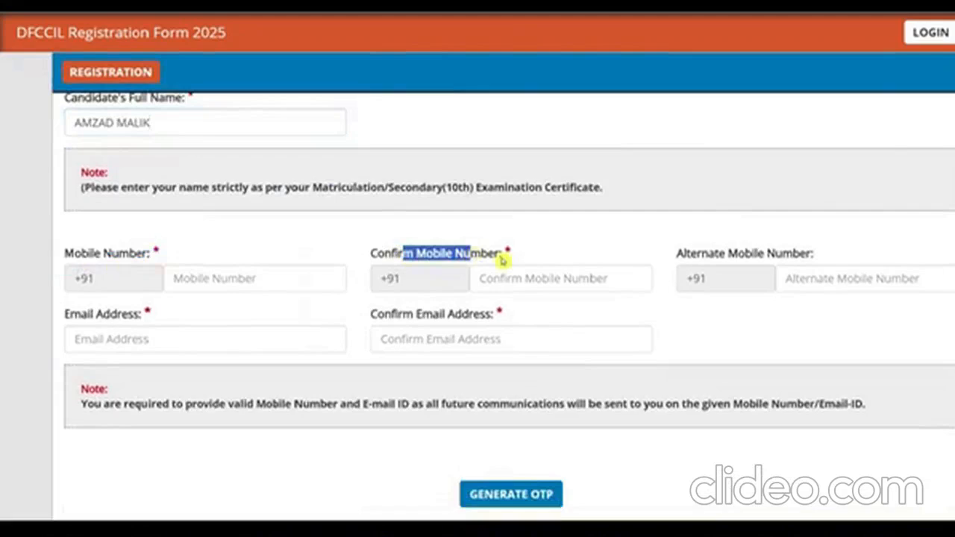
left_click_drag(690, 254, 729, 254)
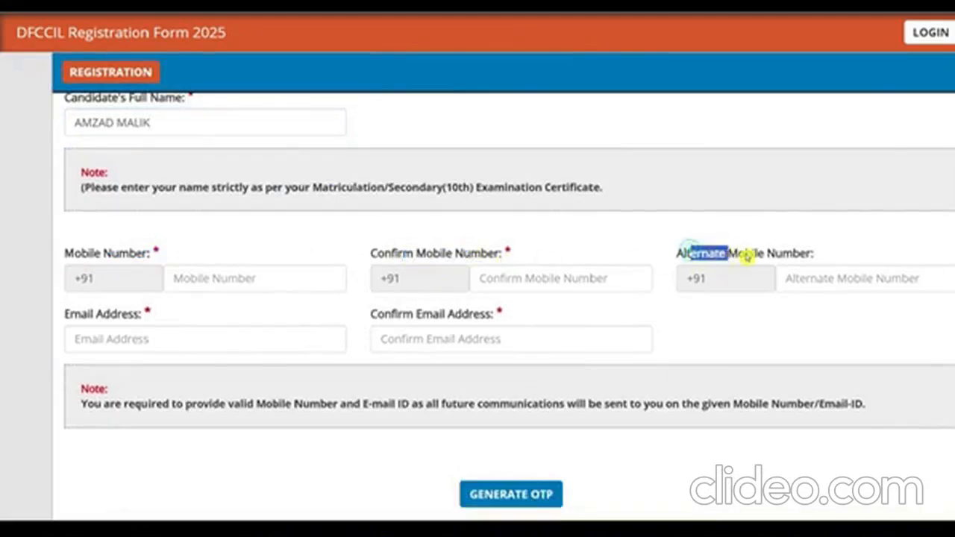
left_click(828, 282)
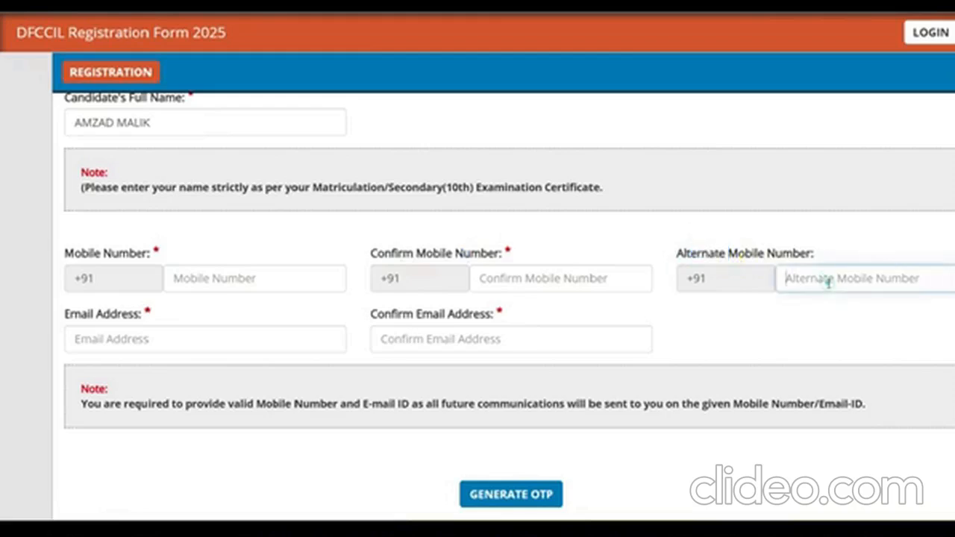
left_click_drag(64, 314, 122, 314)
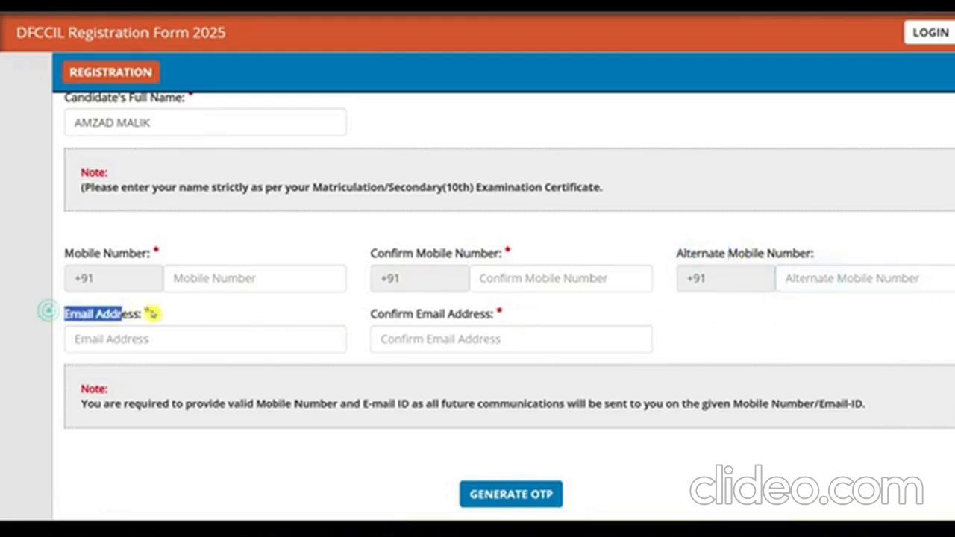
left_click_drag(370, 314, 494, 309)
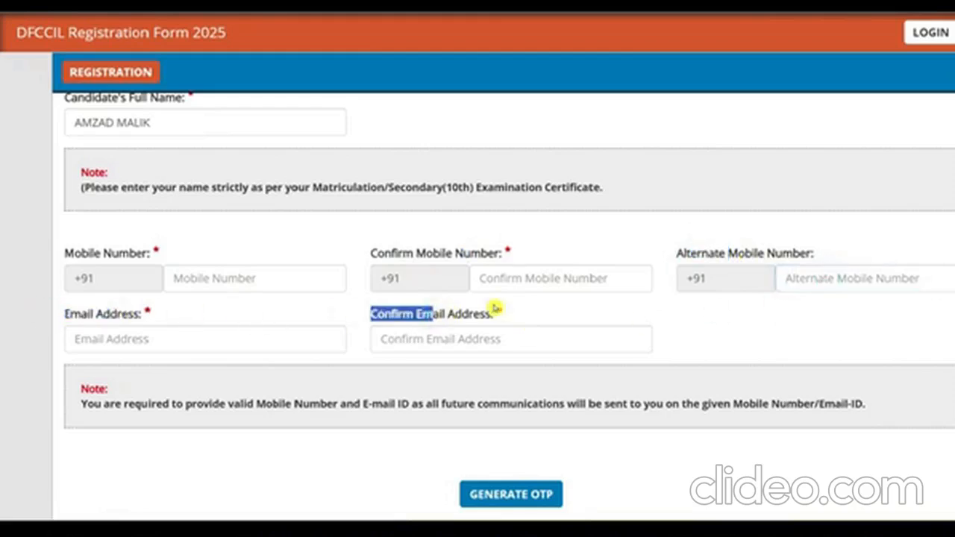
scroll(496, 308, "down", 3)
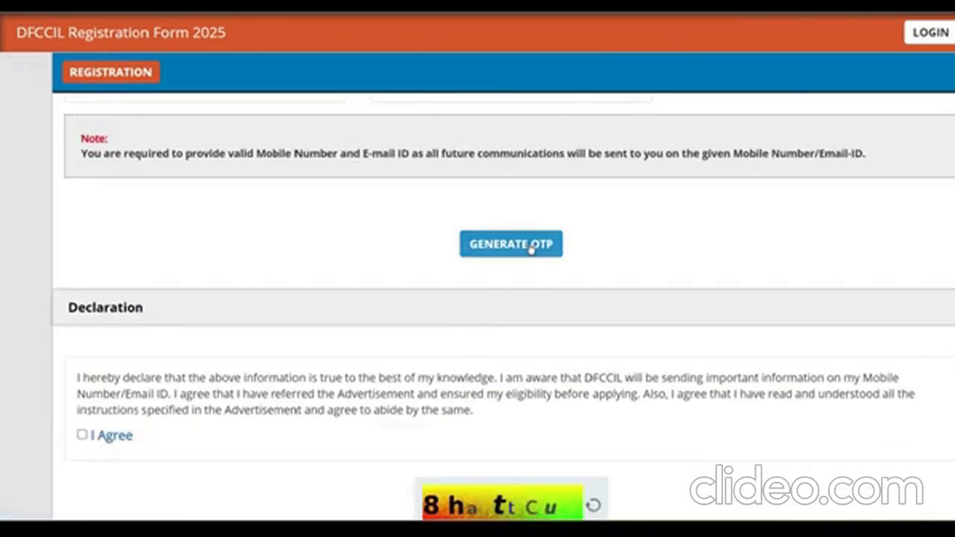
- Scroll past the Declaration and captcha and submit the registration with REVERIFY
scroll(530, 247, "down", 2)
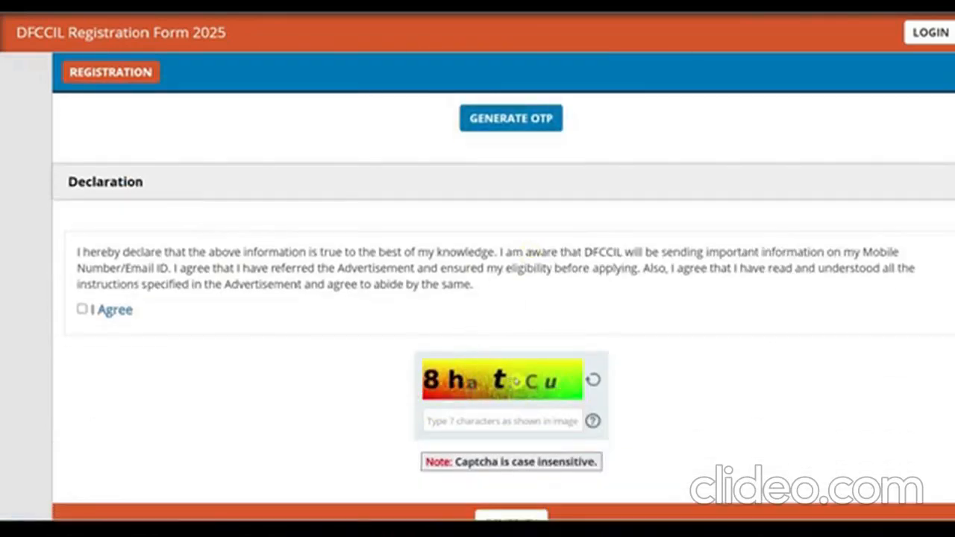
scroll(478, 338, "up", 2)
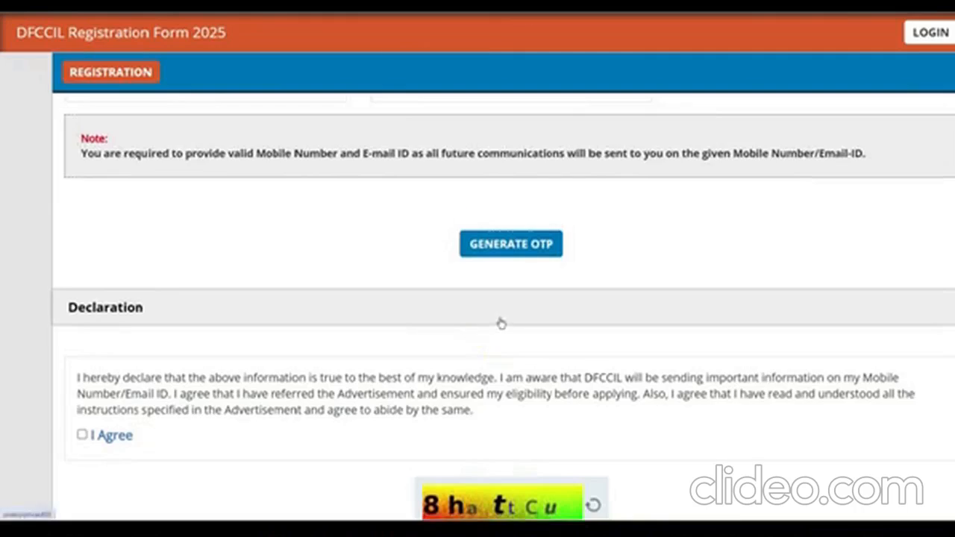
scroll(502, 324, "up", 2)
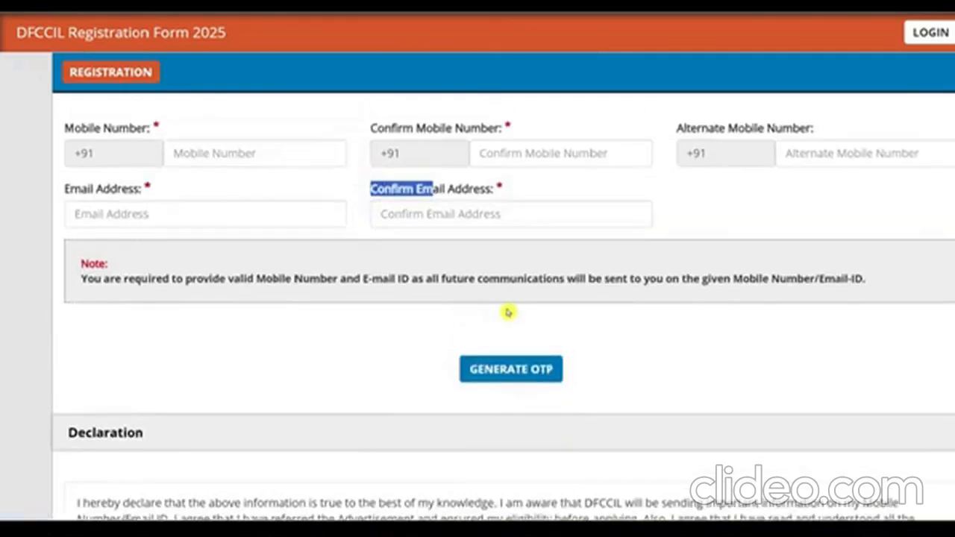
scroll(508, 312, "down", 2)
scroll(518, 273, "down", 2)
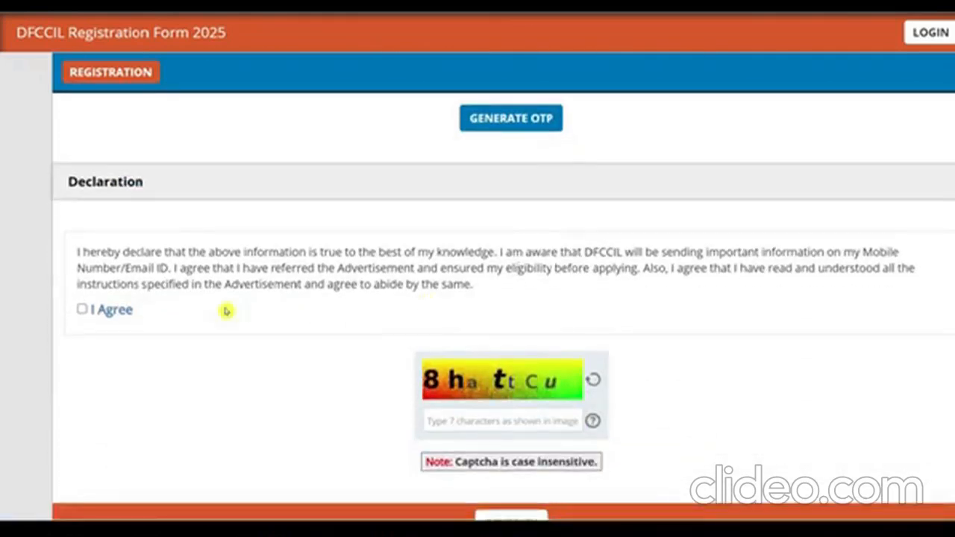
scroll(426, 277, "down", 1)
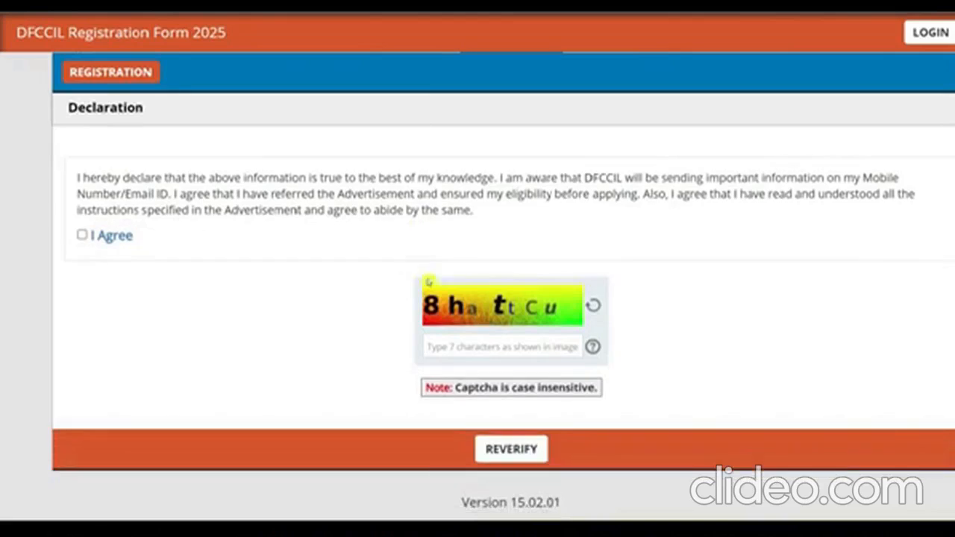
left_click(527, 457)
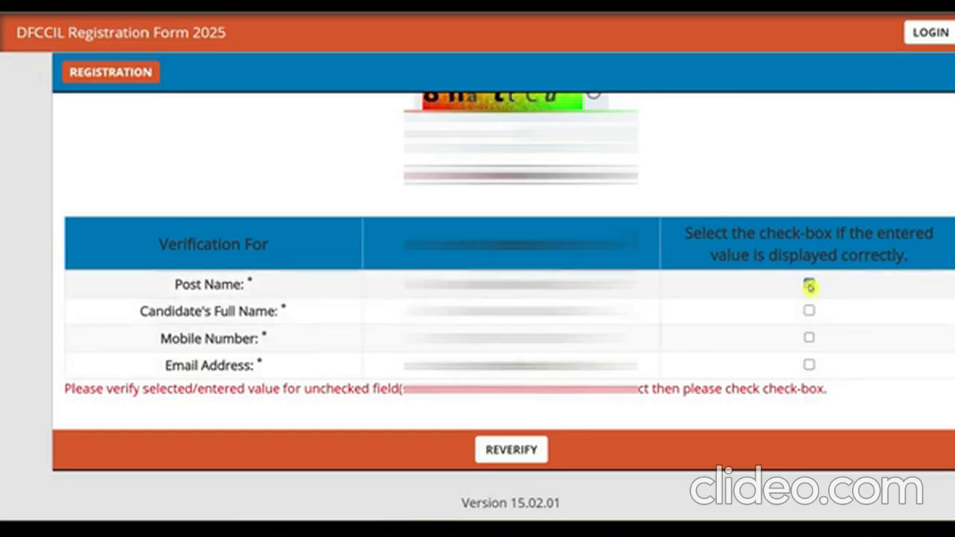
- Confirm the name, mobile and email checkboxes, submit, and accept the Privacy Notice
left_click(808, 310)
left_click(808, 337)
left_click(809, 364)
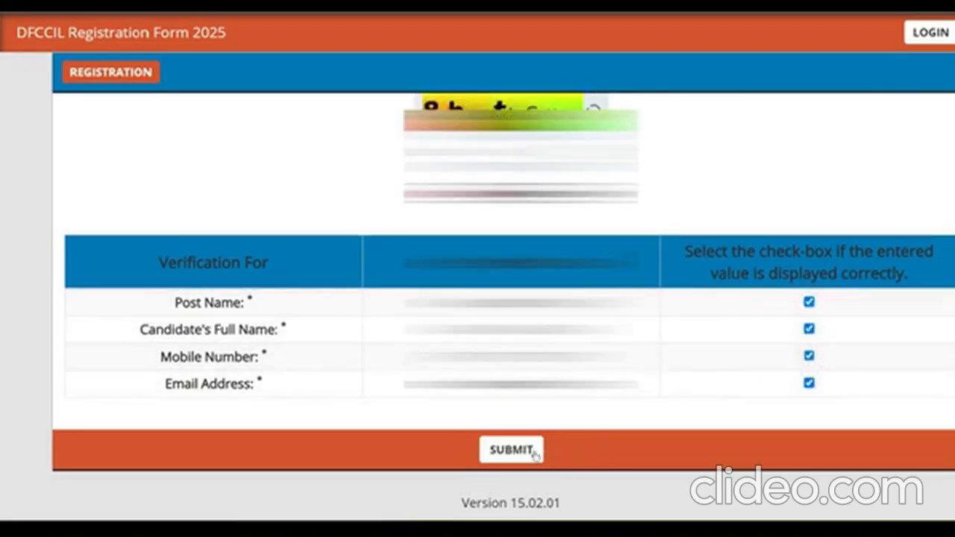
left_click(511, 449)
left_click(837, 407)
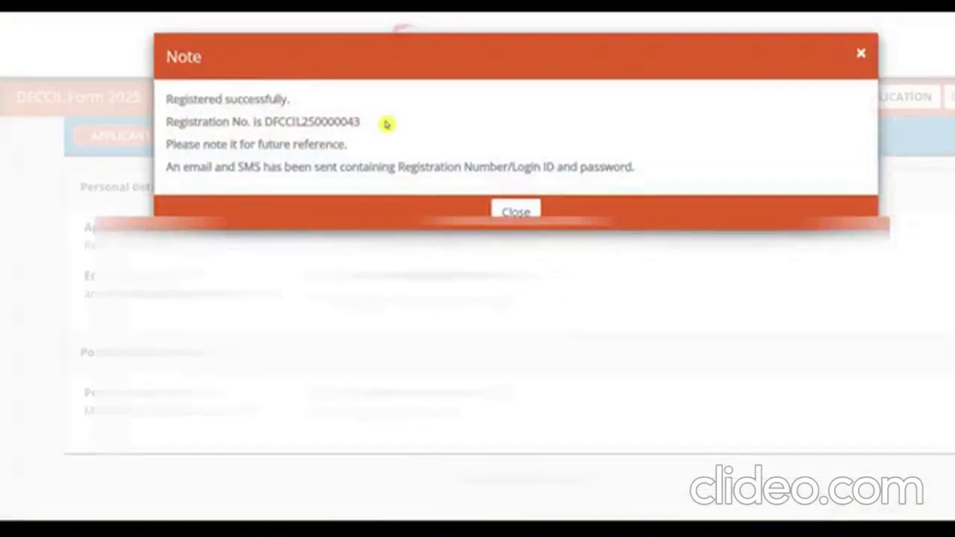
- Close the success note, go to the application form, dismiss its instructions and scroll to Post Applied Details
left_click(519, 213)
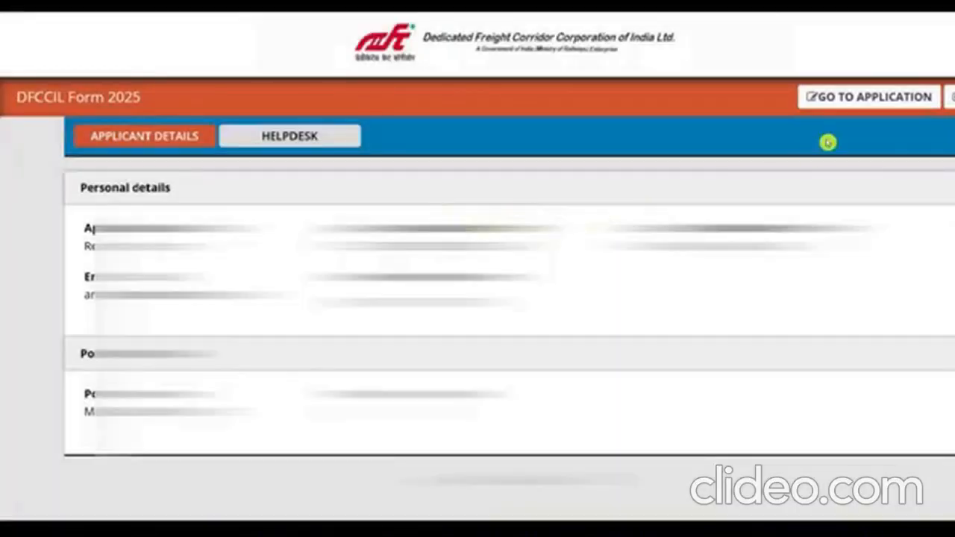
left_click(859, 99)
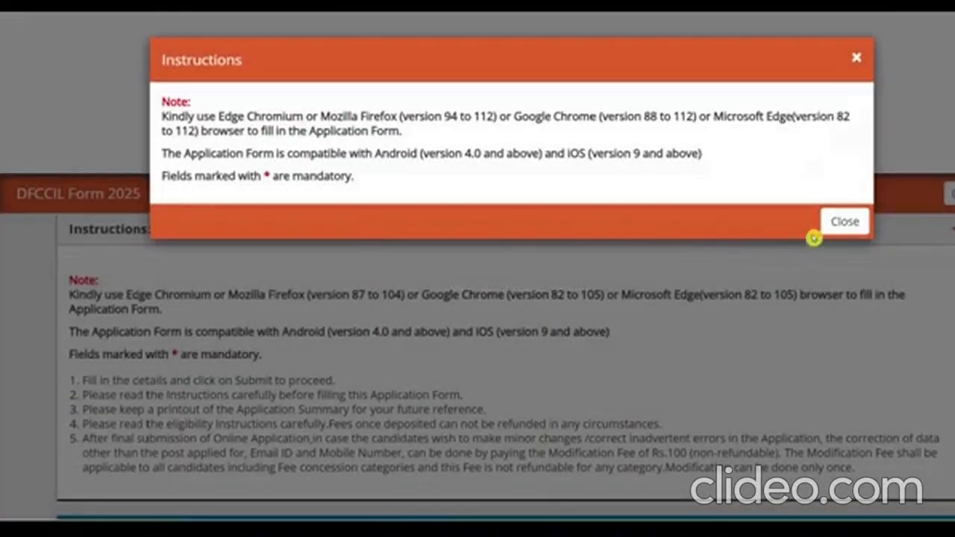
left_click(835, 224)
scroll(3, 187, "down", 2)
scroll(4, 186, "down", 4)
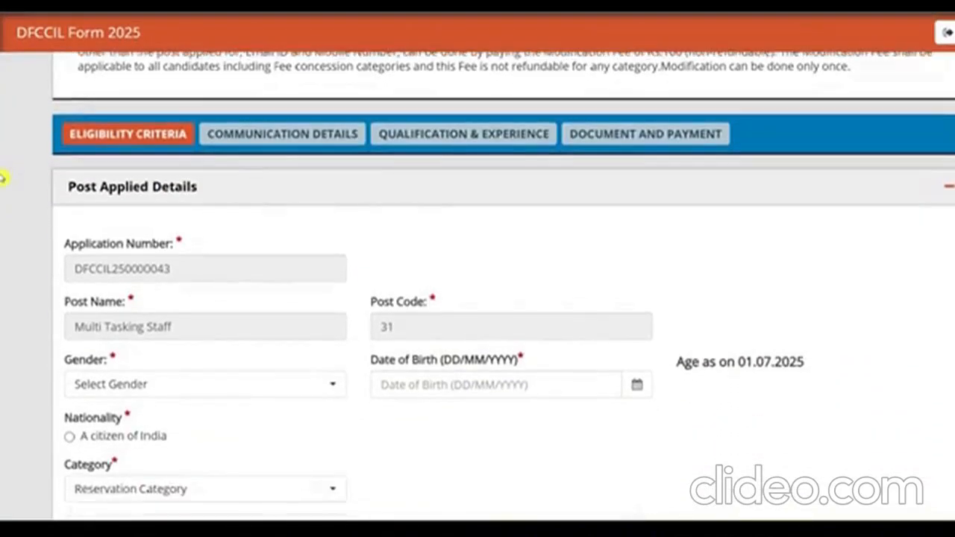
left_click(155, 391)
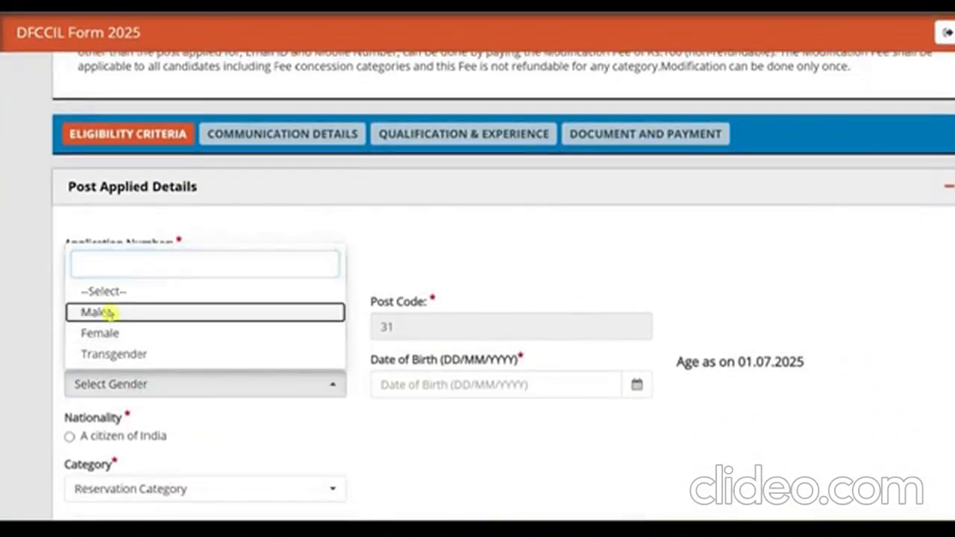
- Set gender Male, date of birth 2 May 2000, and nationality Citizen of India
left_click(94, 312)
left_click(637, 385)
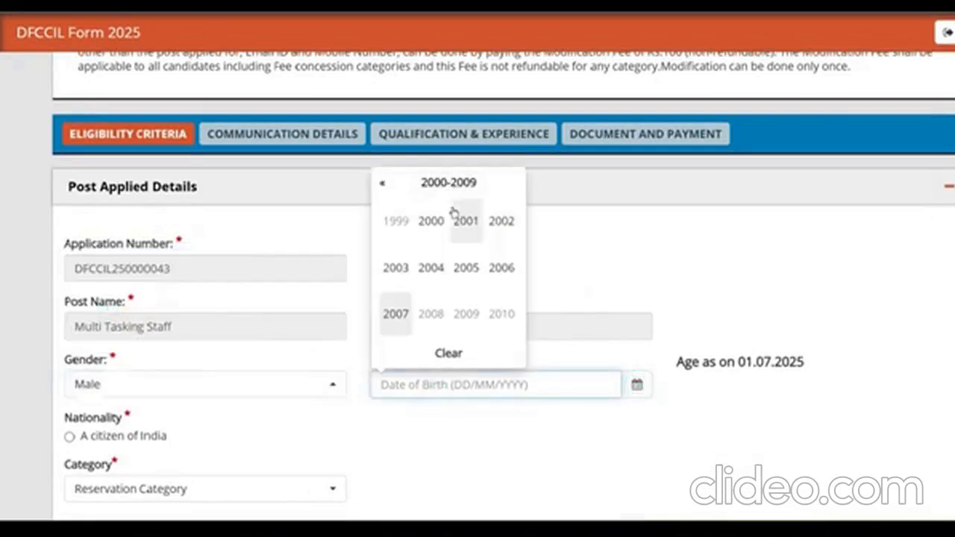
left_click(431, 221)
left_click(402, 287)
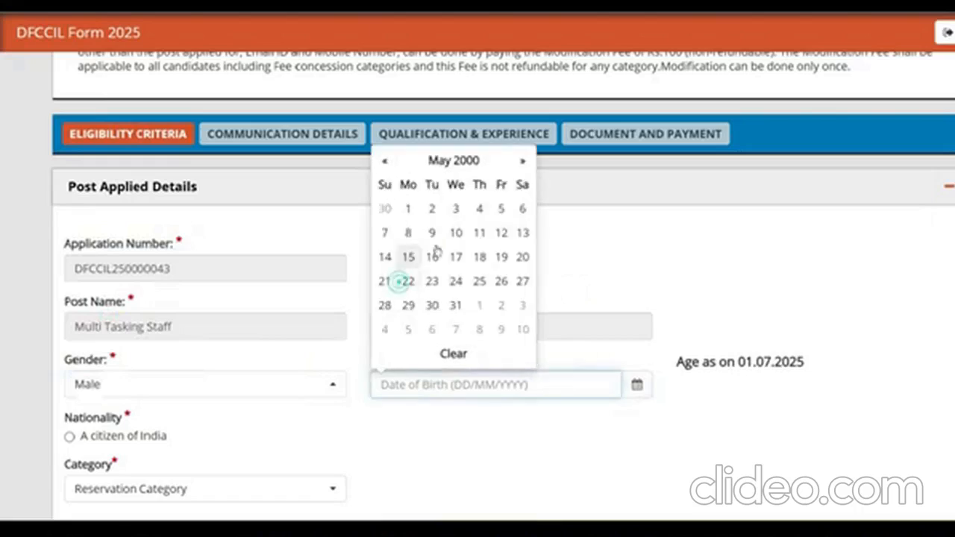
left_click(431, 208)
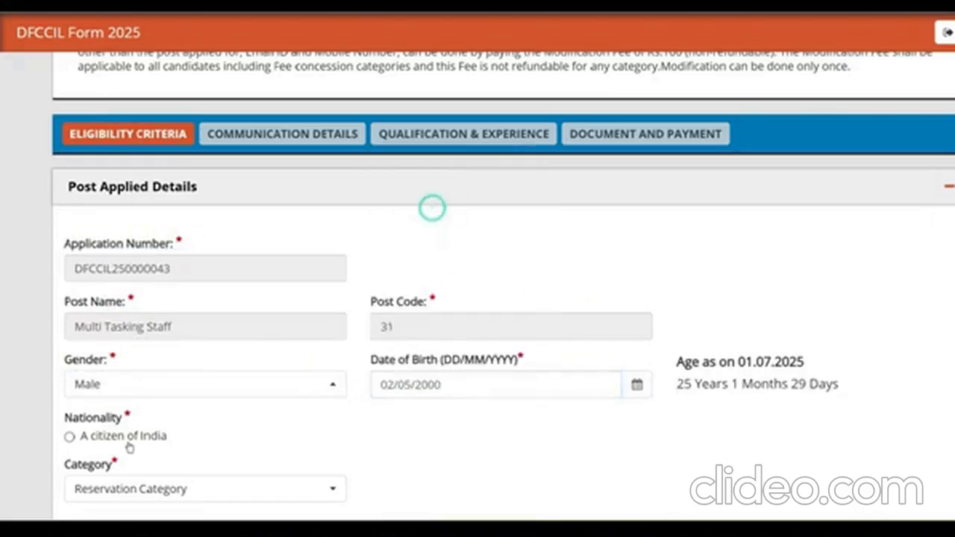
left_click(73, 438)
scroll(139, 452, "down", 1)
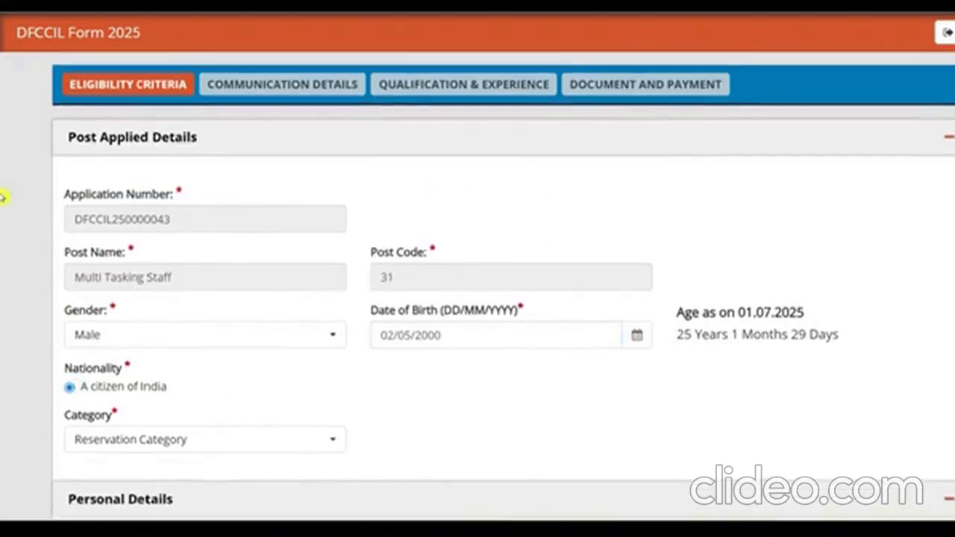
- Set the category to Scheduled Caste (SC) and scroll past the father's name field
left_click(139, 440)
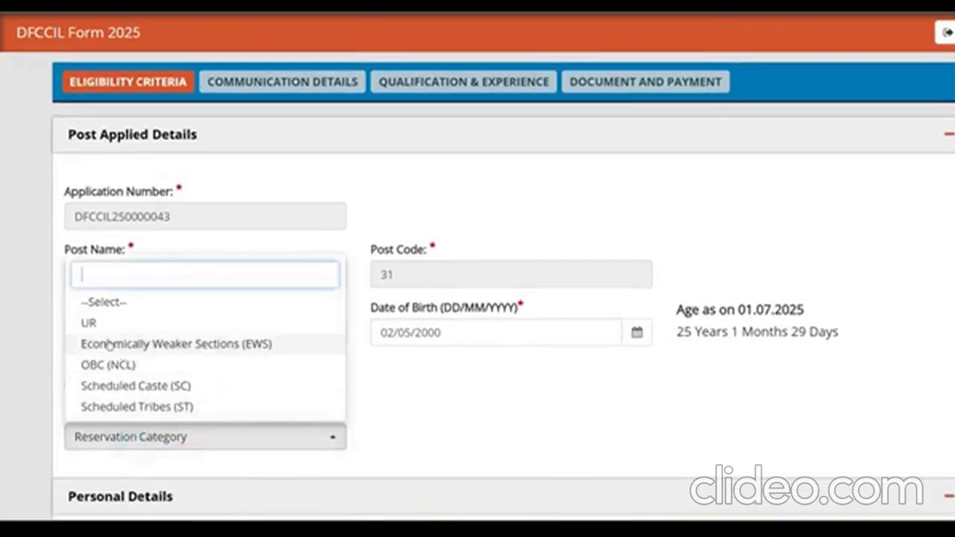
left_click(159, 384)
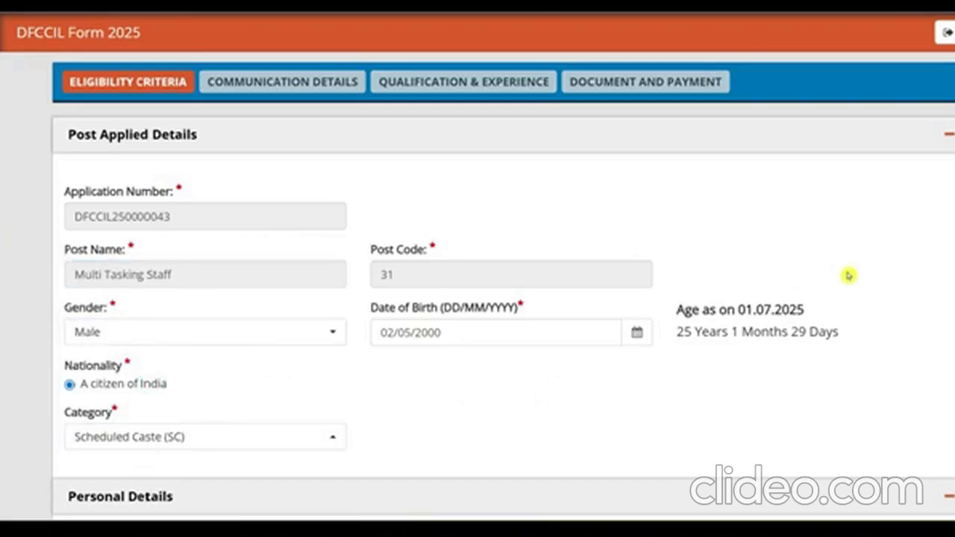
scroll(3, 172, "down", 2)
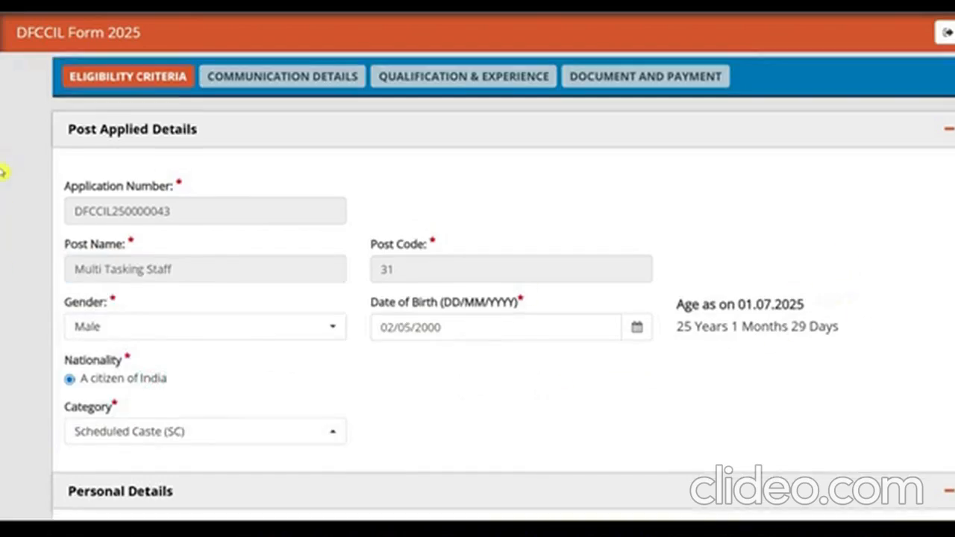
scroll(2, 182, "down", 1)
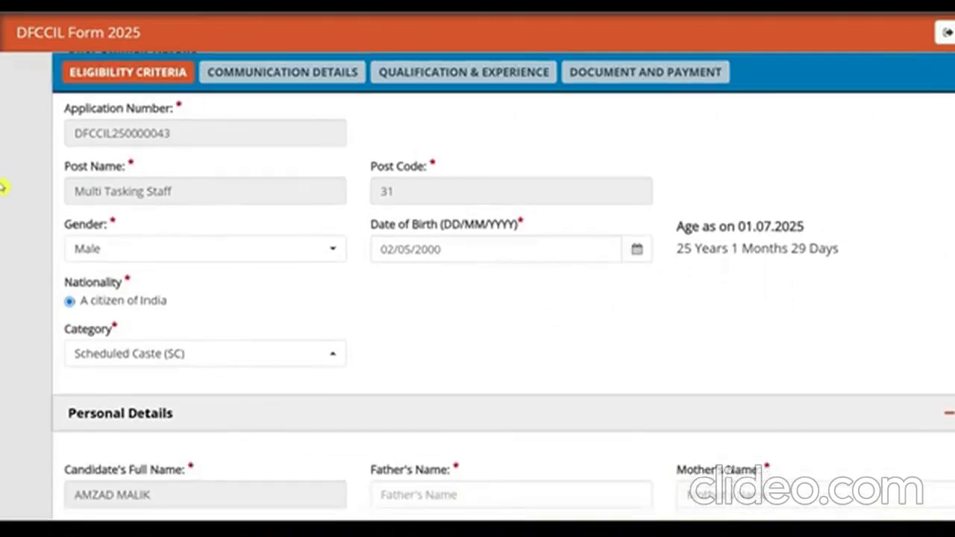
left_click(460, 480)
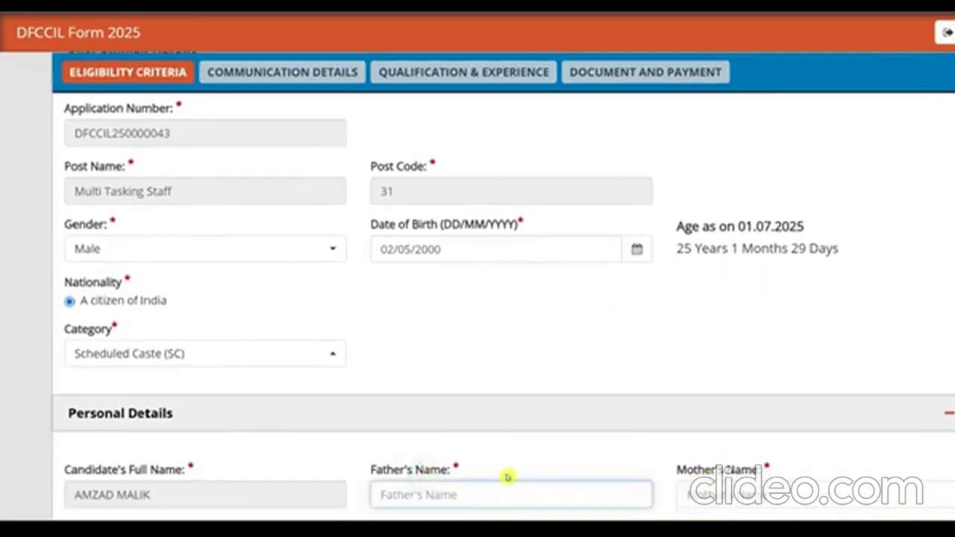
left_click_drag(420, 481, 442, 477)
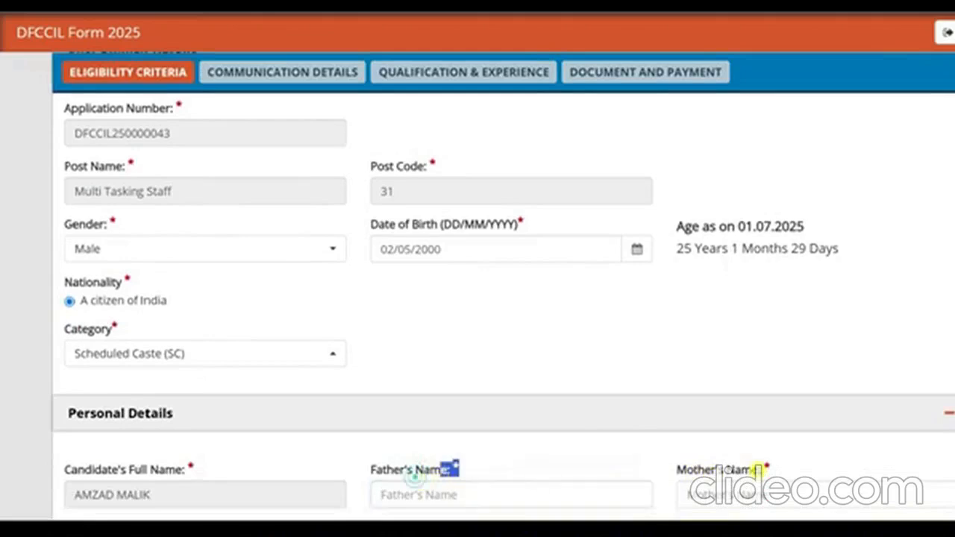
scroll(2, 182, "down", 1)
scroll(2, 187, "down", 1)
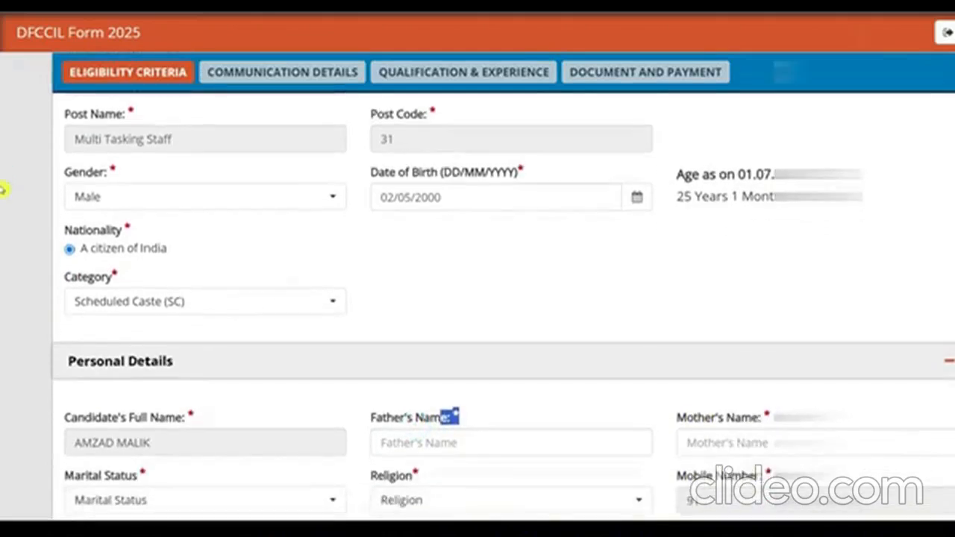
- Set marital status to Unmarried and religion to Islam
left_click(173, 499)
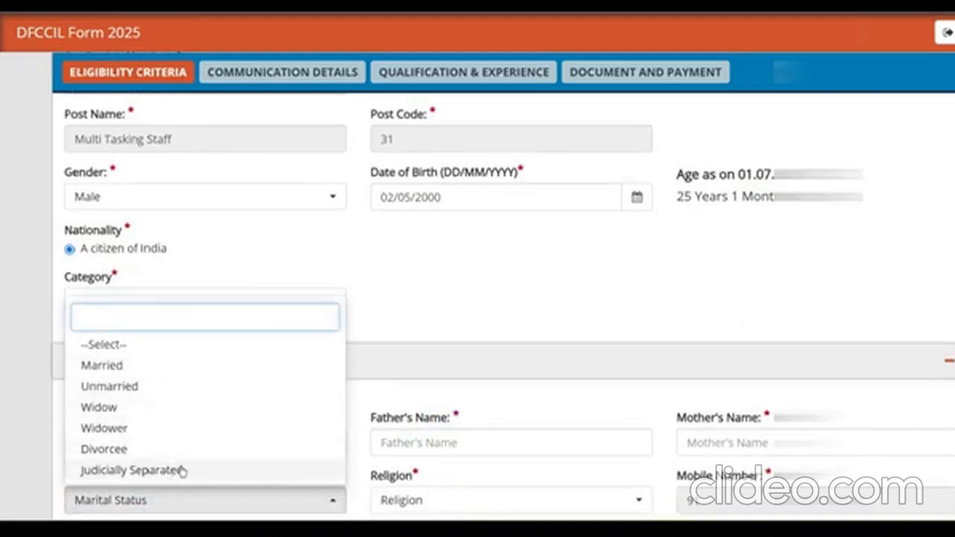
left_click(132, 386)
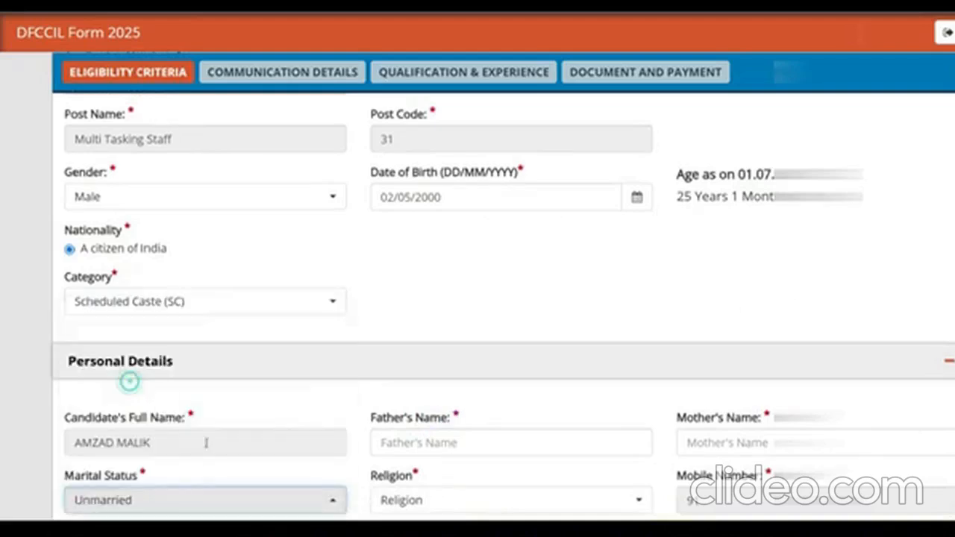
left_click(431, 501)
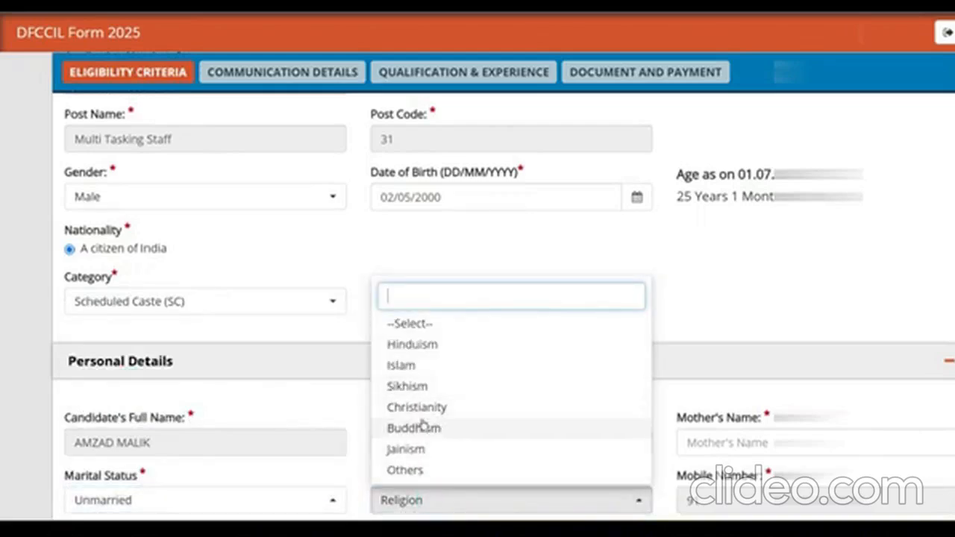
left_click(403, 365)
scroll(3, 246, "down", 2)
scroll(3, 253, "down", 3)
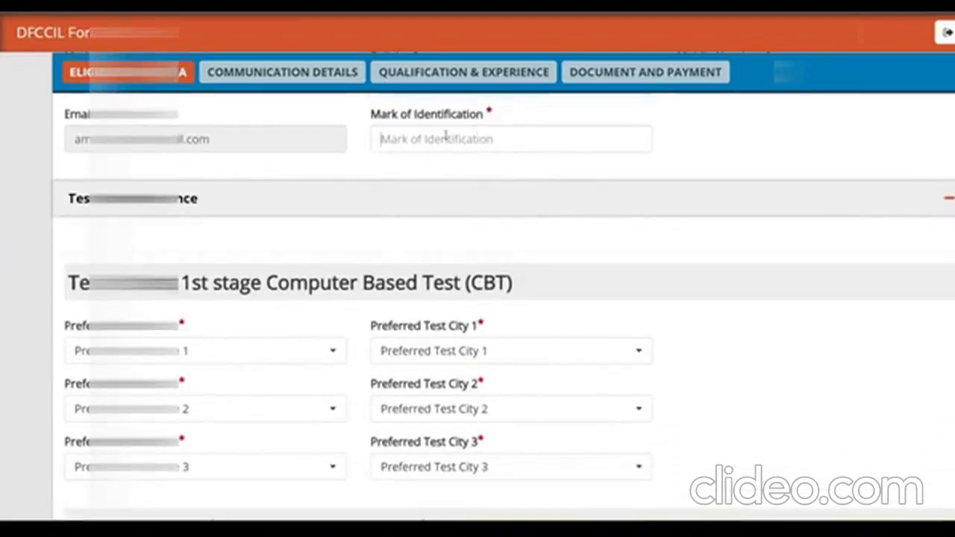
- Enter 'Mole On My Chick' as identification mark and set test state/city 1 to Uttar Pradesh, Meerut
left_click(446, 135)
type("Mole On M")
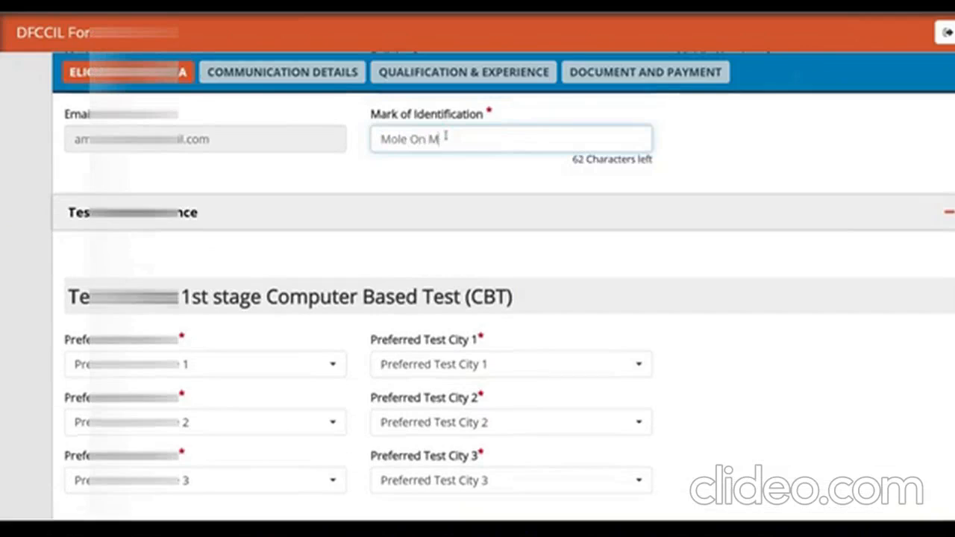
type("y Chick")
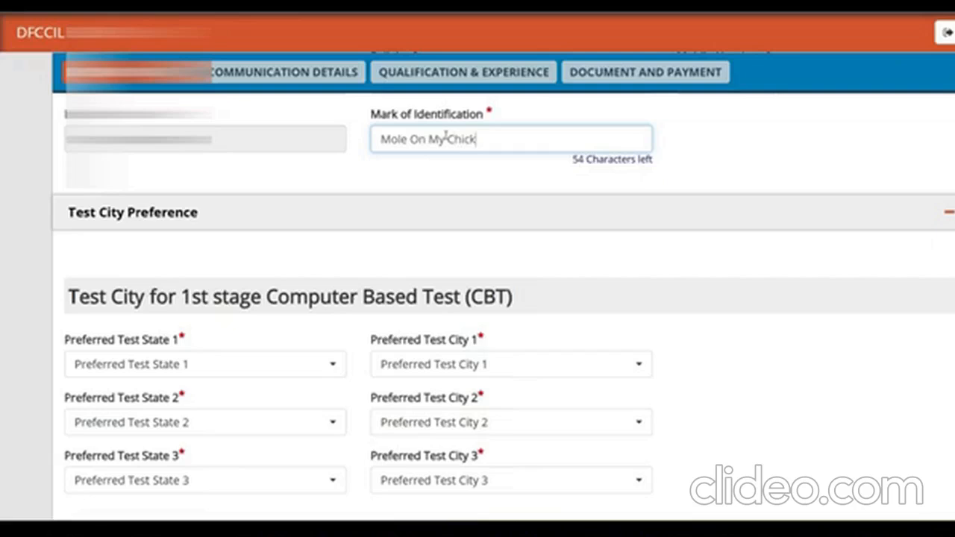
left_click(149, 365)
scroll(207, 275, "down", 3)
left_click(160, 279)
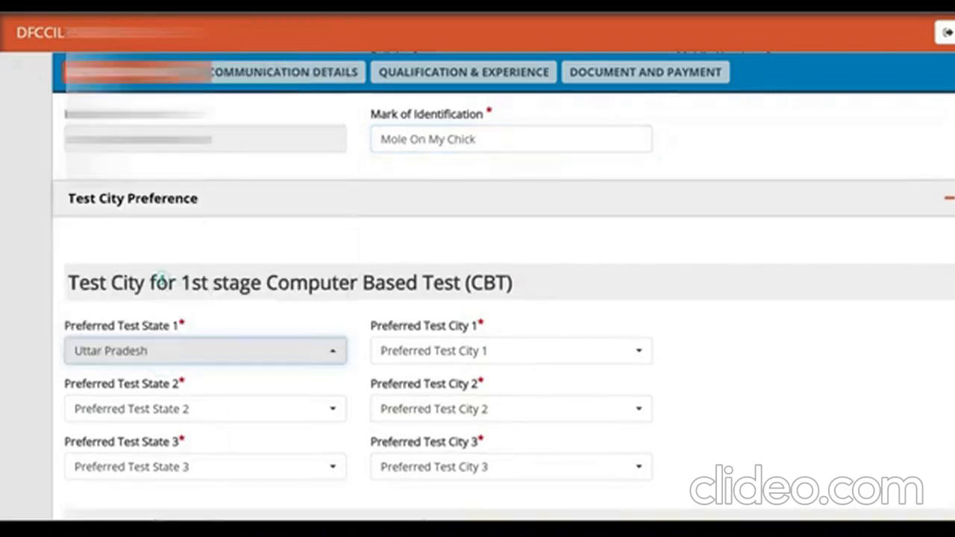
left_click(469, 345)
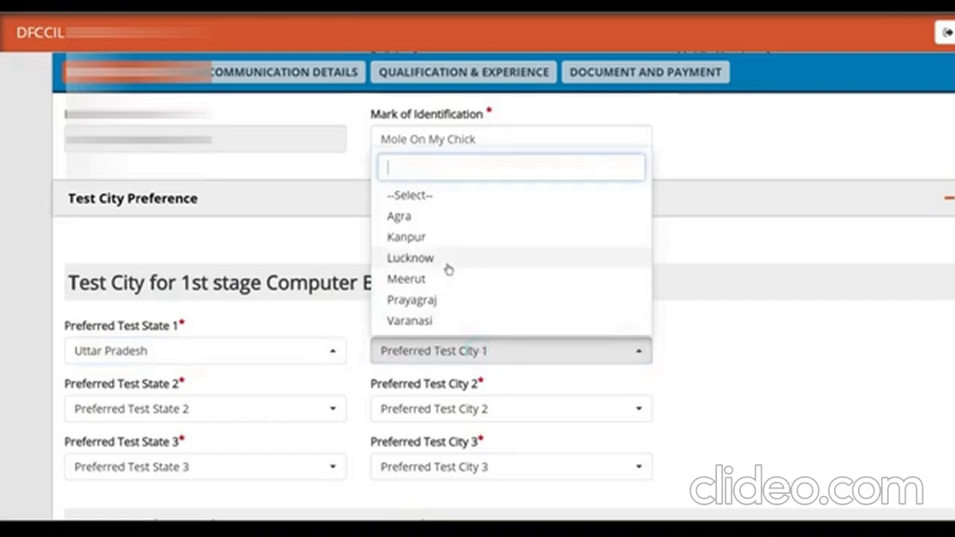
left_click(419, 279)
- Set 1st-stage preferred test state/city 2 to Uttar Pradesh, Lucknow
left_click(195, 404)
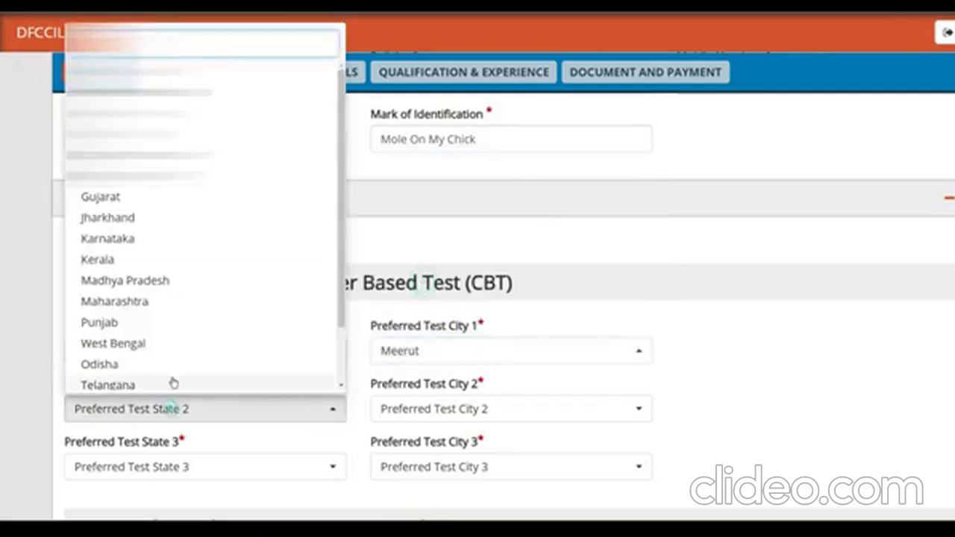
scroll(153, 341, "down", 1)
scroll(155, 341, "down", 1)
left_click(145, 341)
left_click(448, 409)
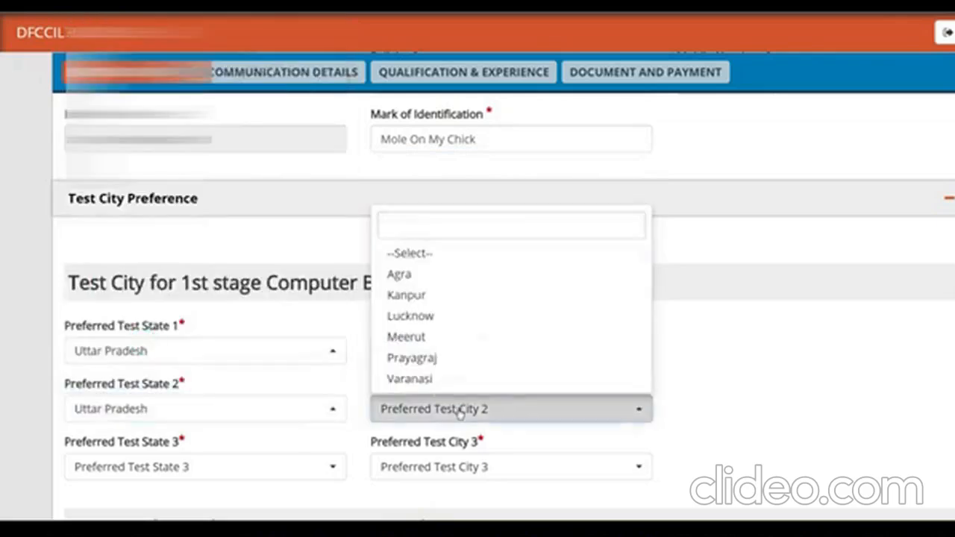
left_click(431, 317)
- Set 1st-stage preferred test state/city 3 to Delhi/NCR, Delhi/NCR
left_click(153, 465)
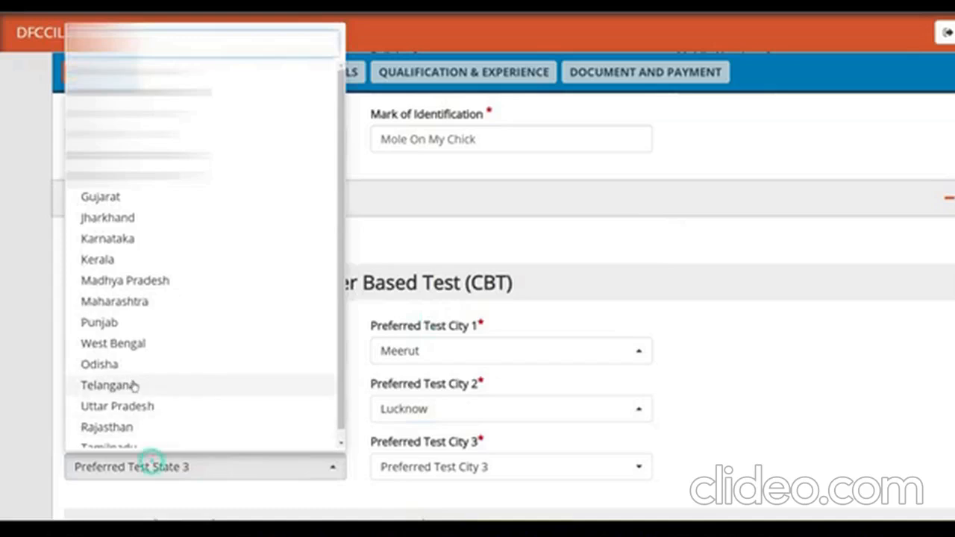
scroll(135, 410, "down", 1)
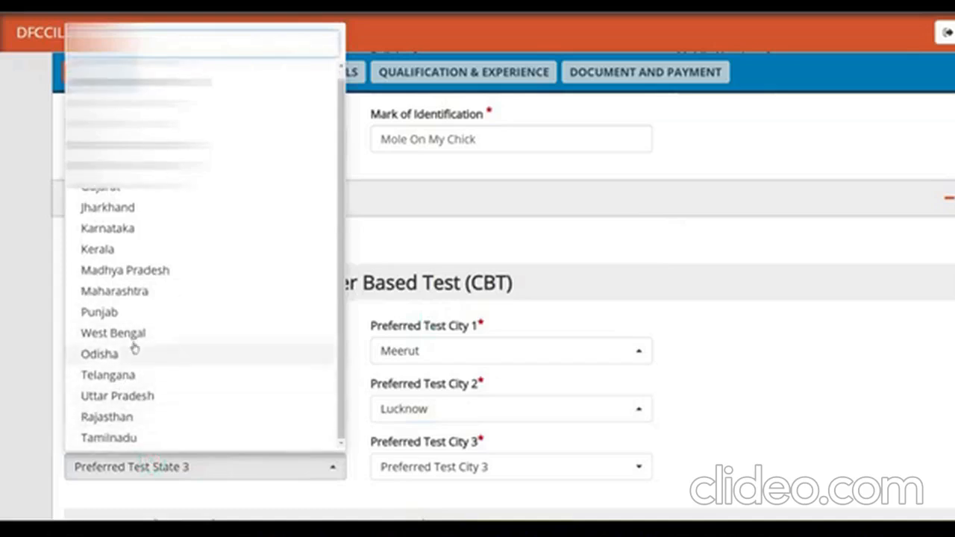
scroll(132, 343, "up", 1)
left_click(134, 156)
left_click(433, 464)
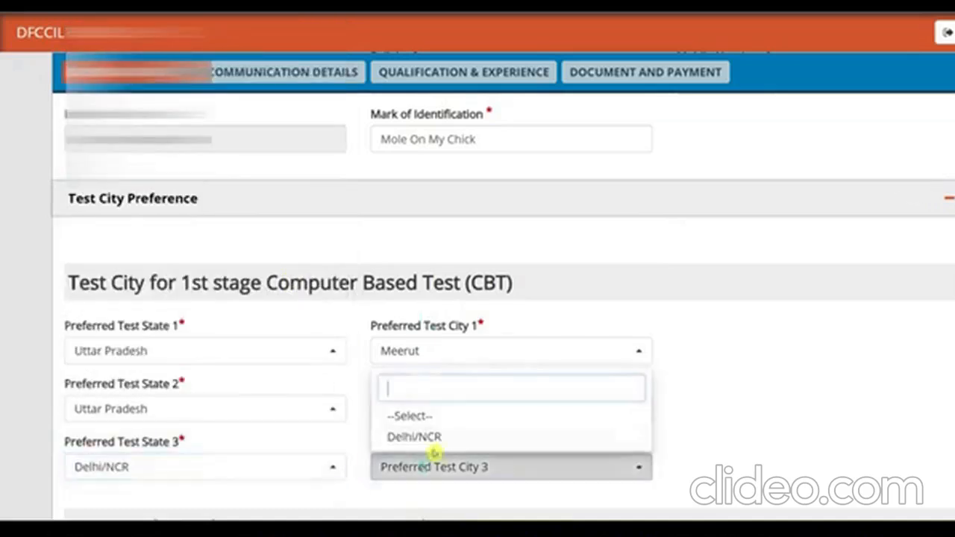
left_click(421, 434)
scroll(4, 288, "down", 5)
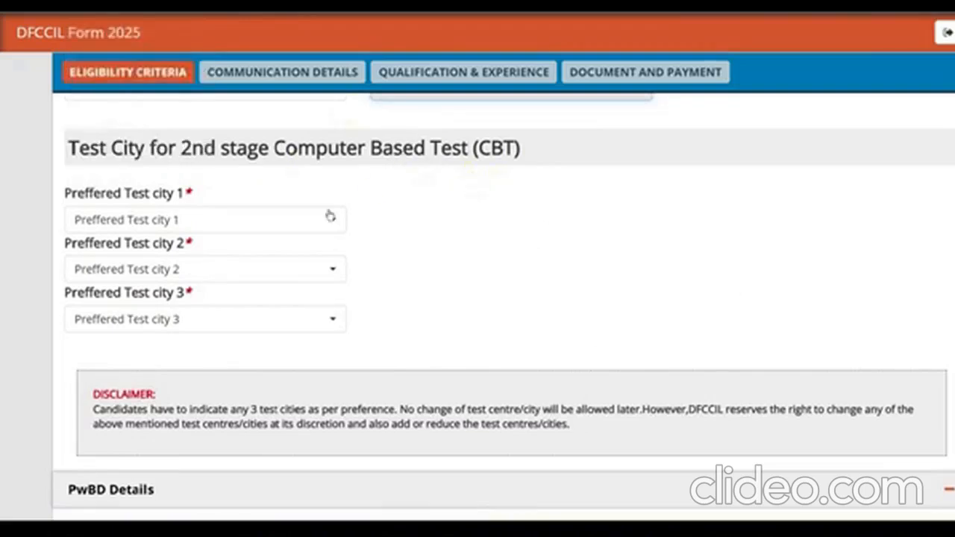
- Choose Delhi/NCR, Mumbai and Kolkata as the three 2nd-stage test cities
left_click(195, 222)
left_click(143, 297)
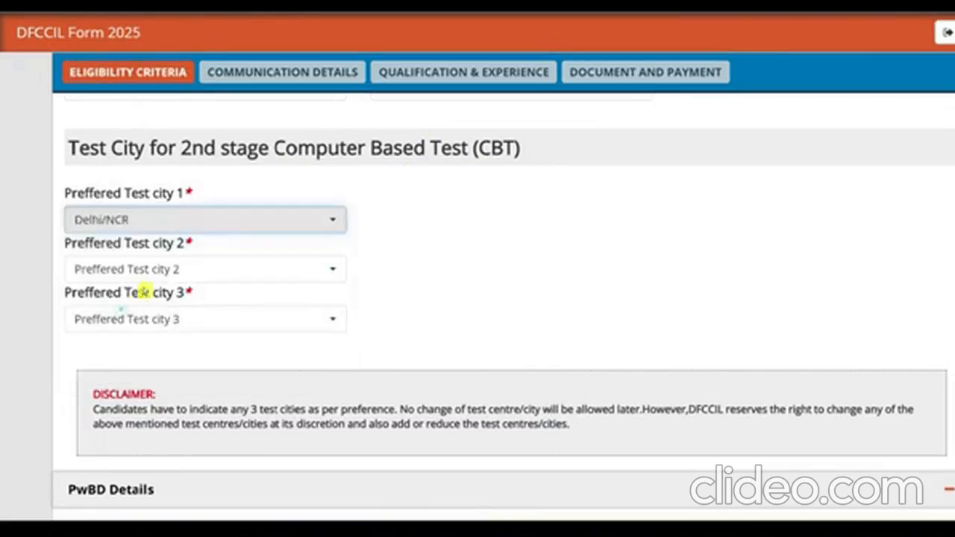
left_click(142, 270)
left_click(109, 377)
left_click(137, 319)
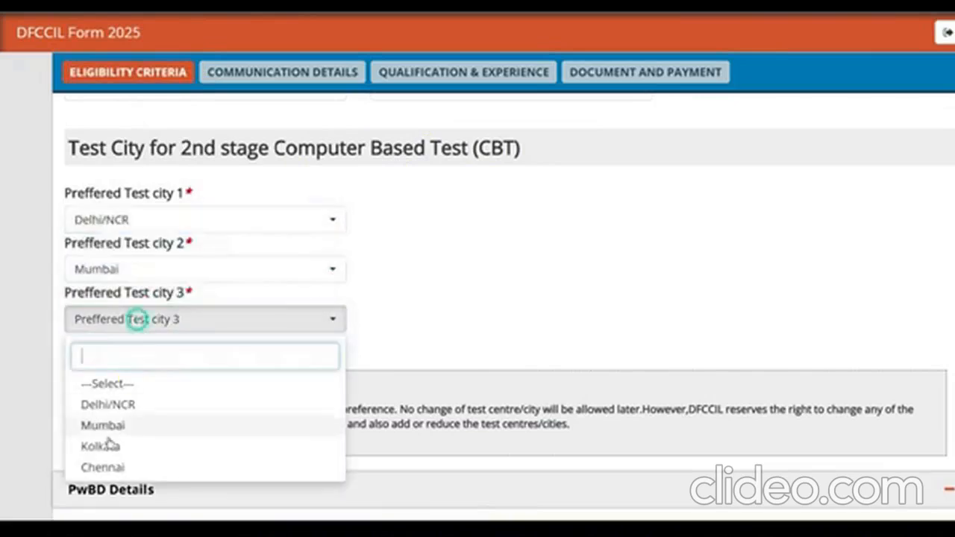
left_click(101, 446)
scroll(351, 313, "down", 3)
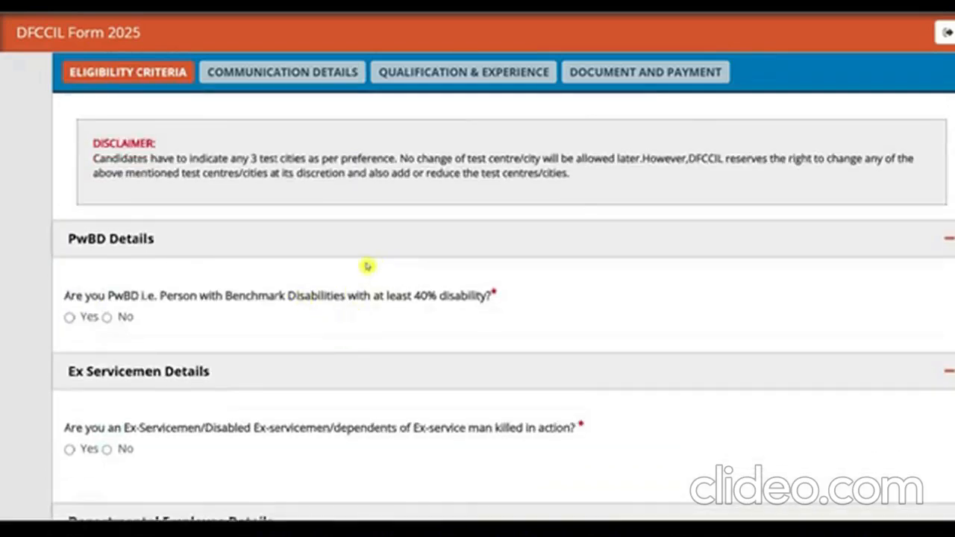
scroll(368, 266, "down", 2)
- Answer No to PwBD, ex-servicemen and DFCCIL-employee questions, then save and continue
left_click_drag(219, 163, 279, 173)
left_click(218, 160)
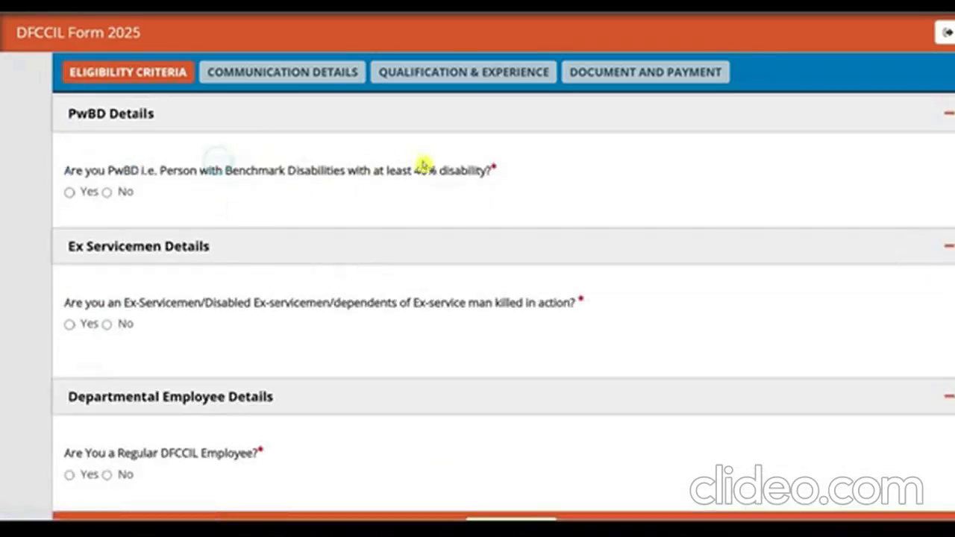
left_click_drag(422, 164, 446, 172)
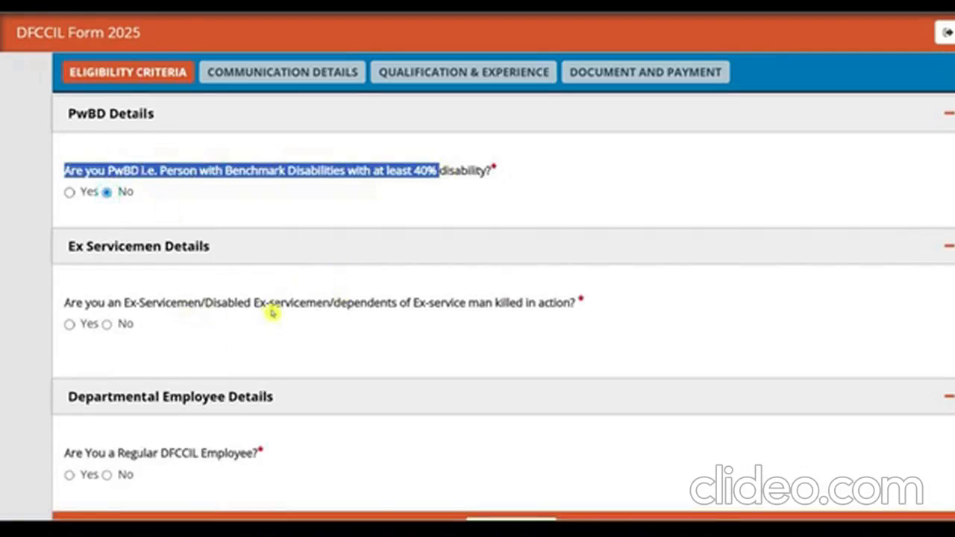
left_click_drag(64, 302, 153, 302)
left_click(106, 324)
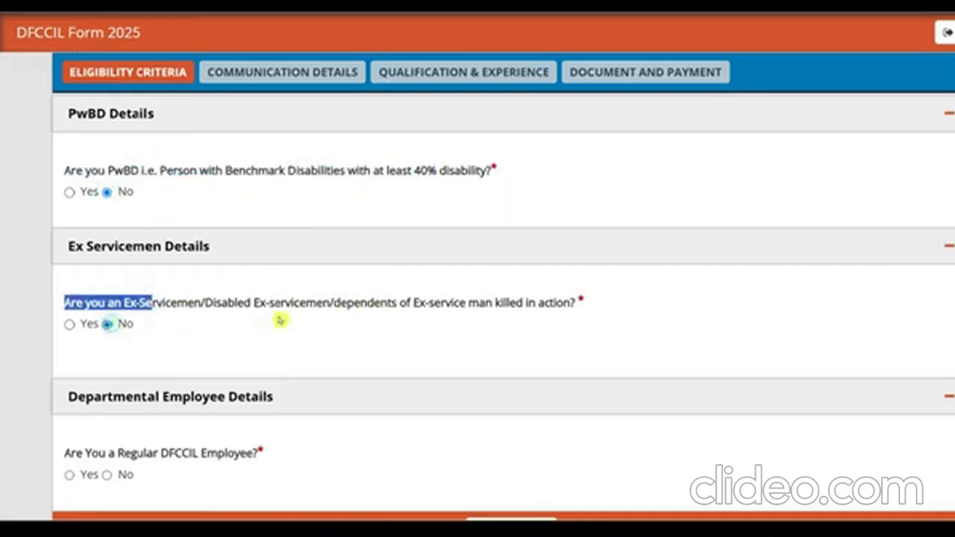
scroll(268, 319, "down", 2)
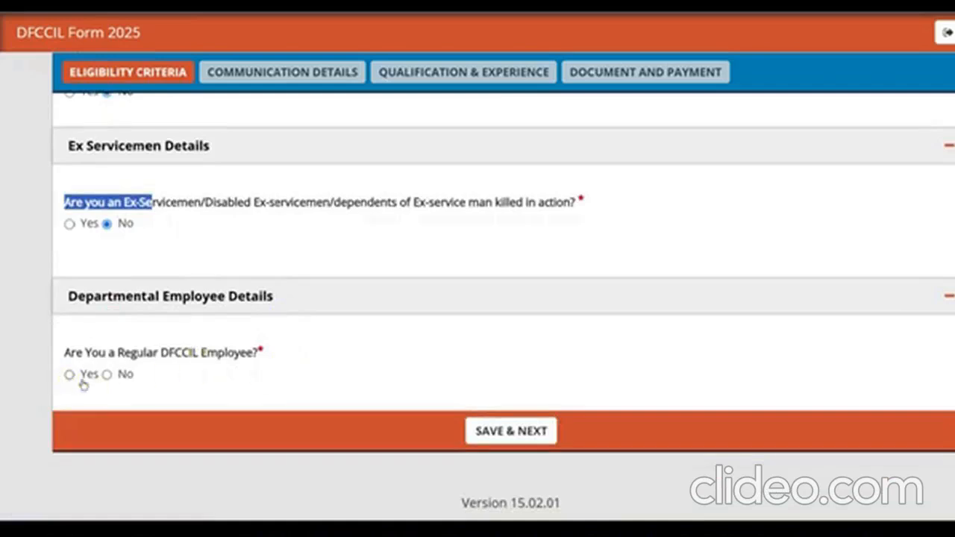
left_click(107, 375)
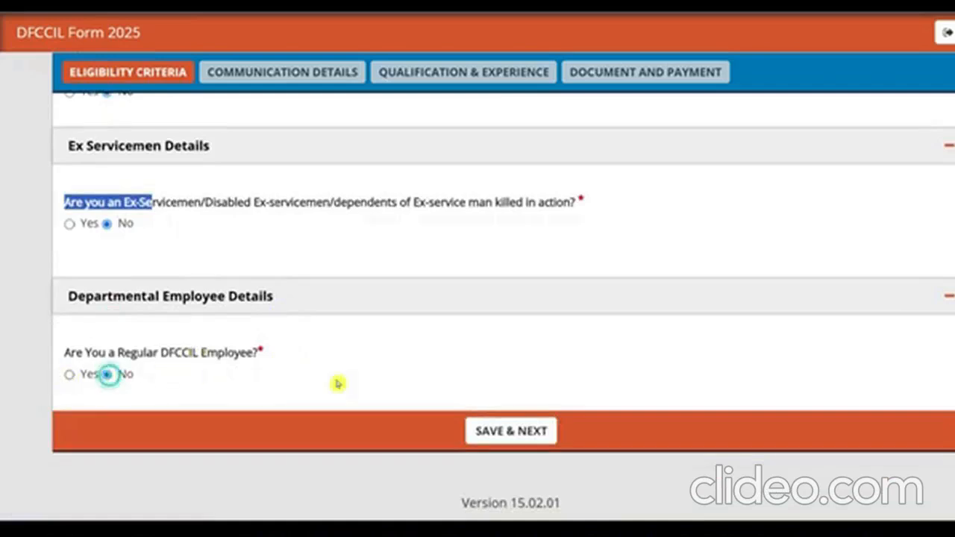
left_click(512, 432)
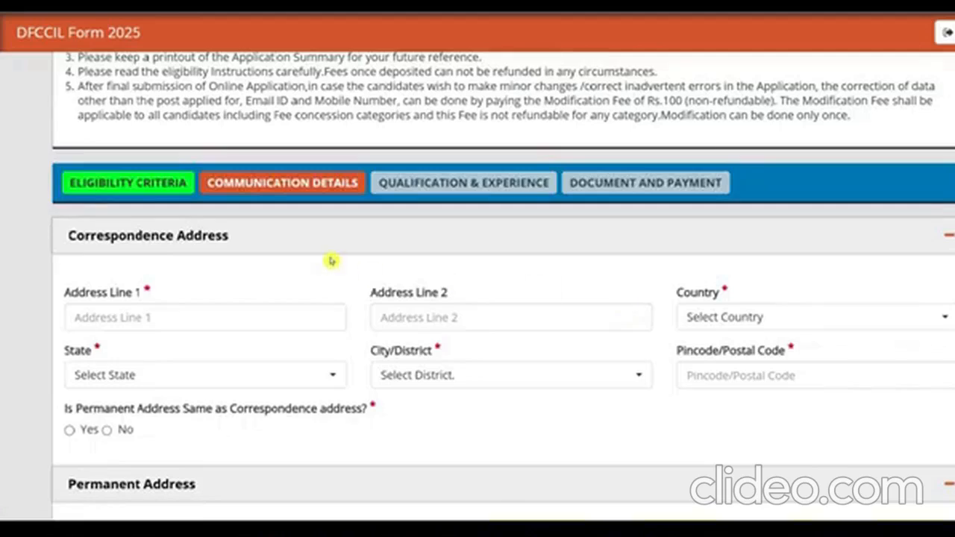
- Set the correspondence address country India, state Uttar Pradesh, district Saharanpur
left_click(190, 320)
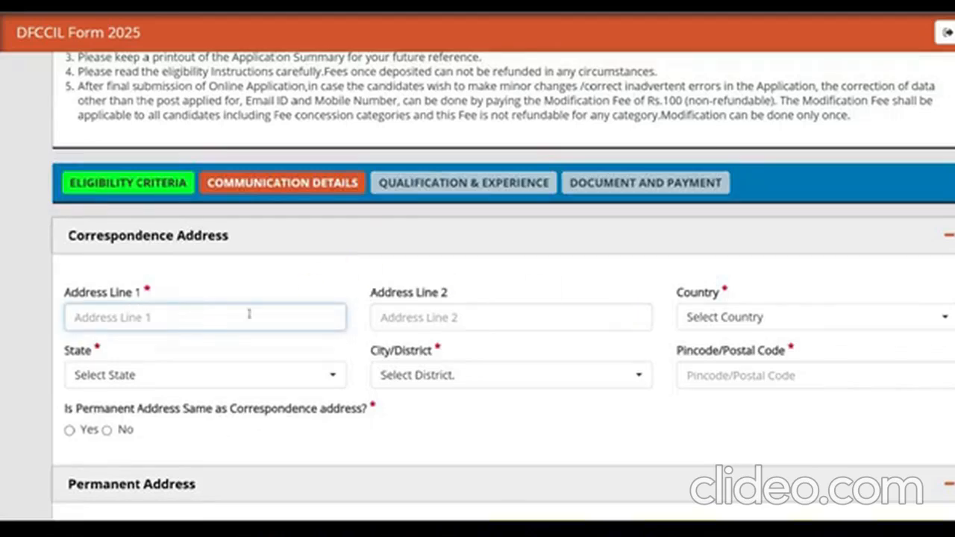
left_click(707, 319)
left_click(705, 401)
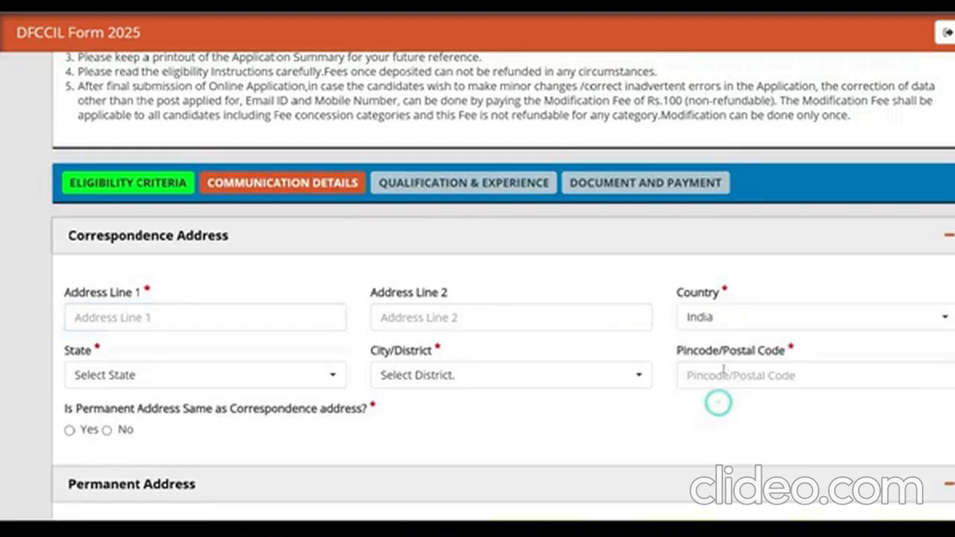
left_click(168, 386)
left_click(149, 306)
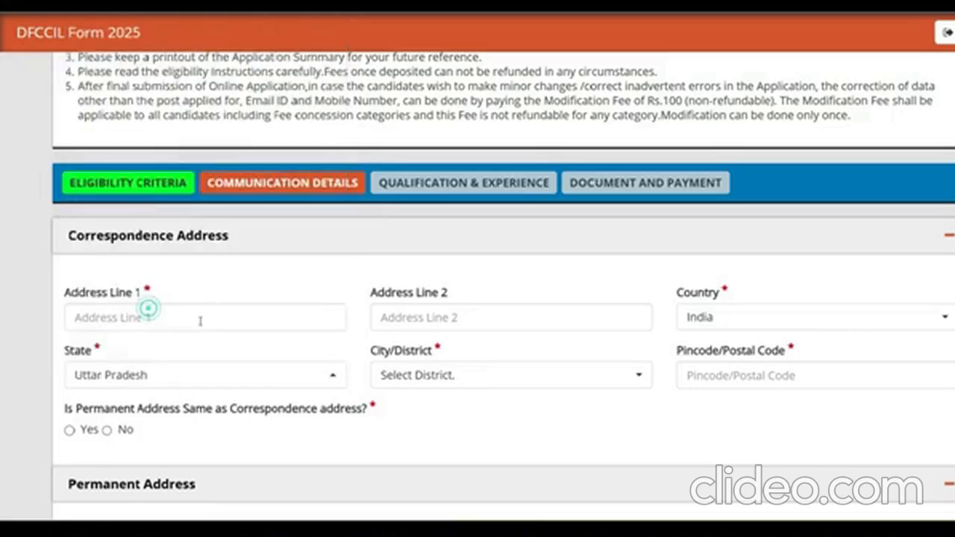
left_click(456, 375)
type("sa")
left_click(436, 441)
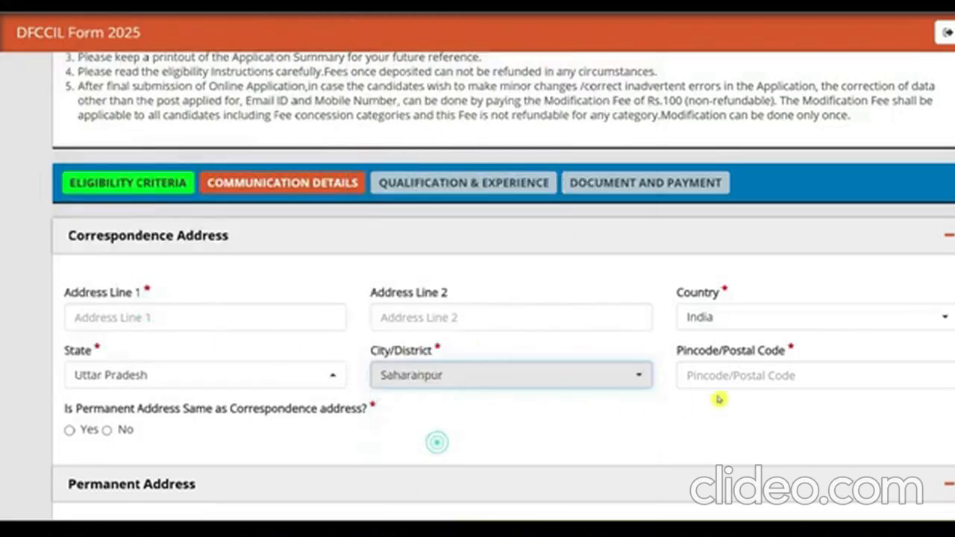
- Enter pincode 247001 and save the communication details with SAVE & NEXT
left_click(737, 381)
type("247001")
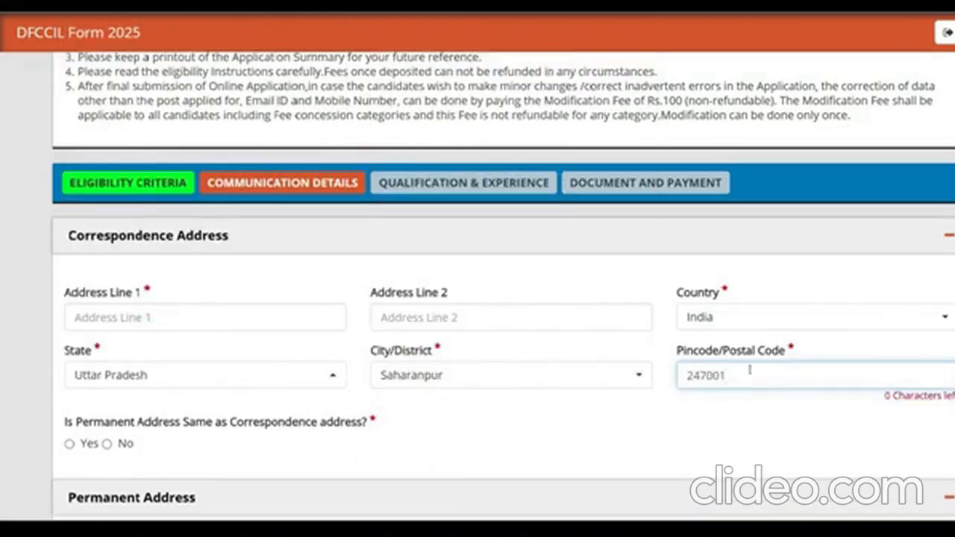
scroll(749, 371, "down", 3)
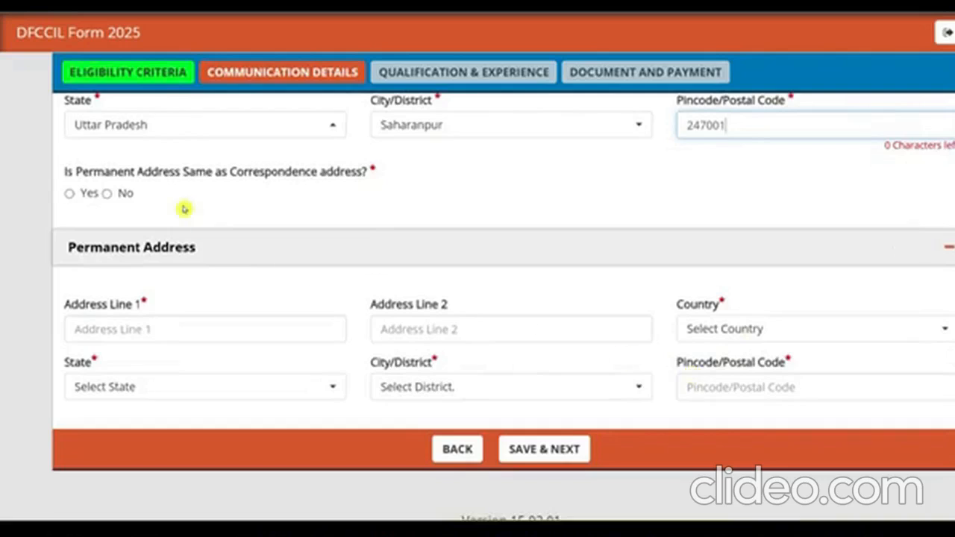
left_click(71, 196)
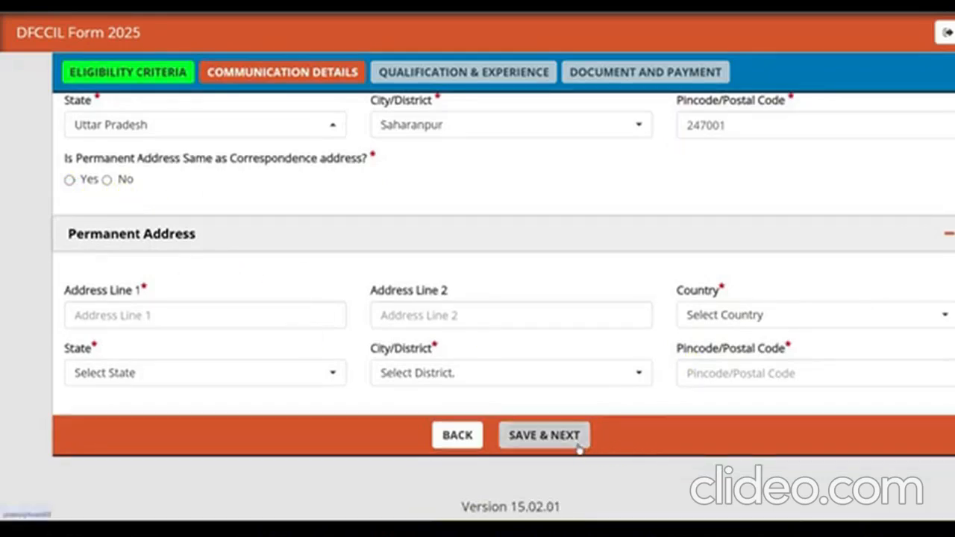
left_click(544, 435)
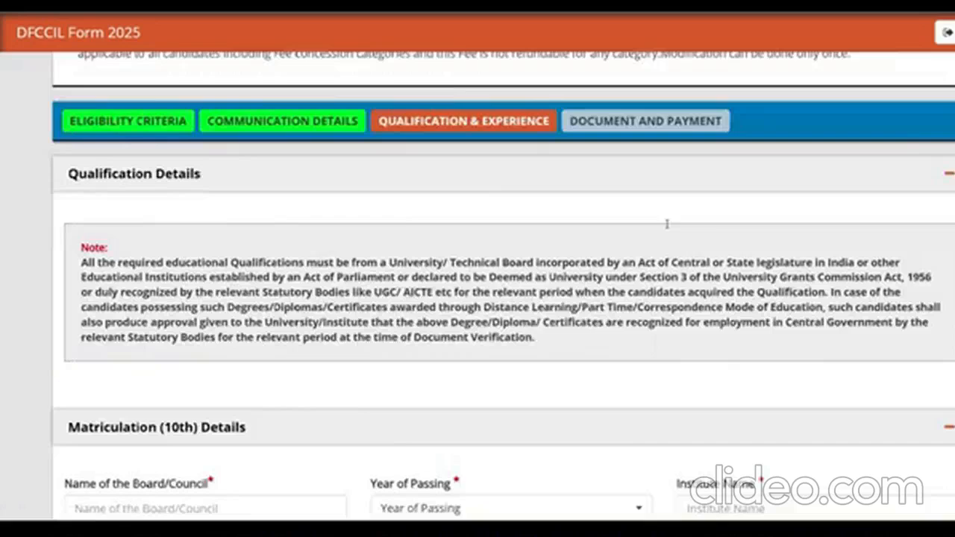
- Enter matriculation board UP BOARD, year of passing 2017 and institute RCP Inter College
scroll(667, 221, "down", 2)
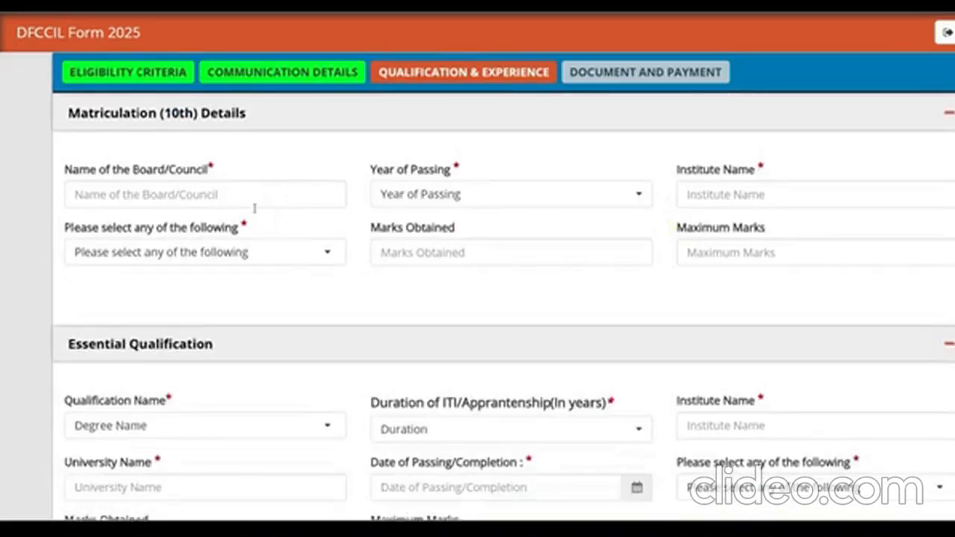
left_click(180, 195)
type("UP BOARD")
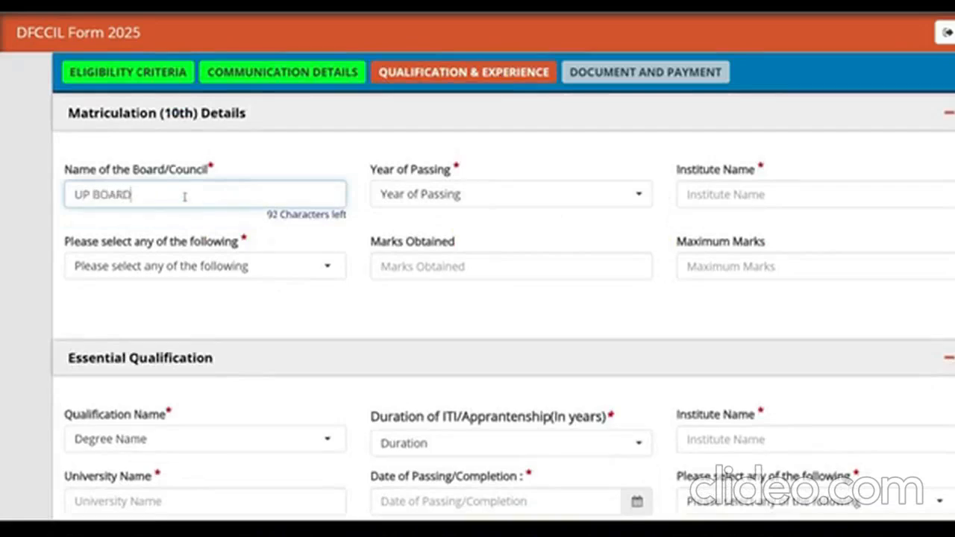
left_click(478, 194)
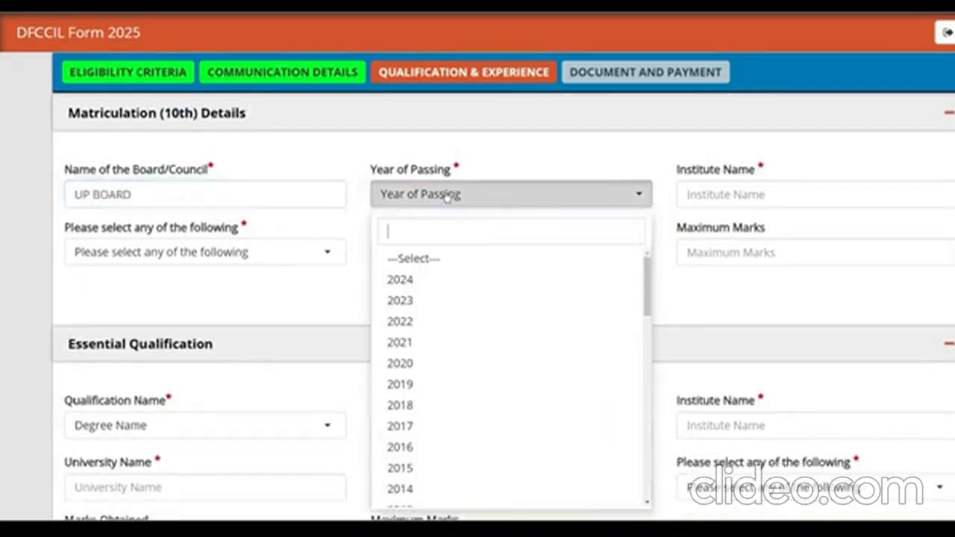
left_click(422, 427)
left_click(716, 193)
type("RCP Inter College")
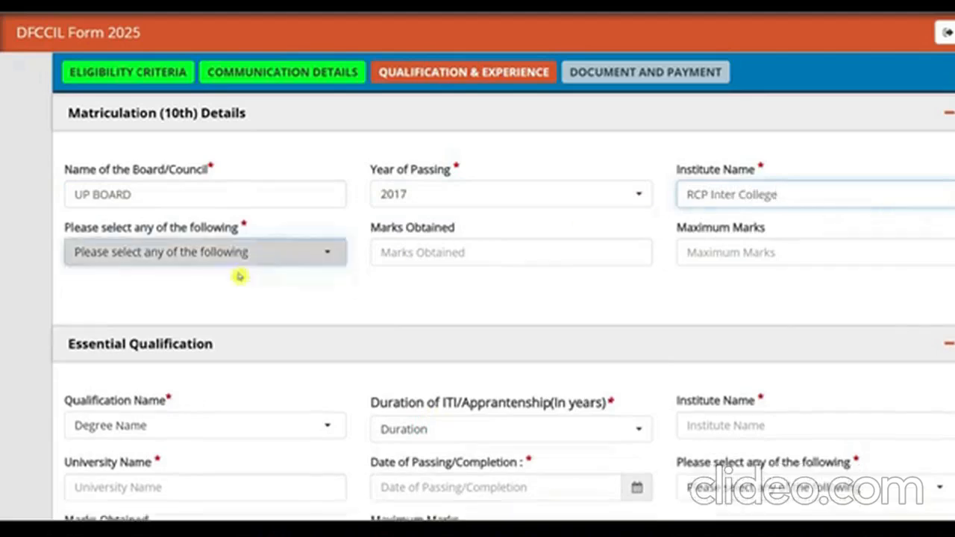
- Choose Percentage as the marks format and enter 574 marks out of 600
left_click(159, 253)
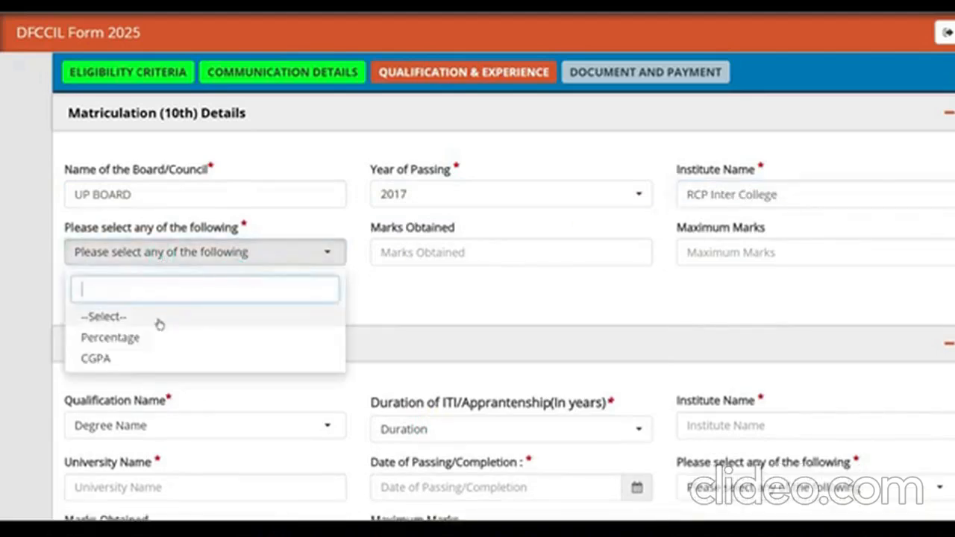
left_click(135, 342)
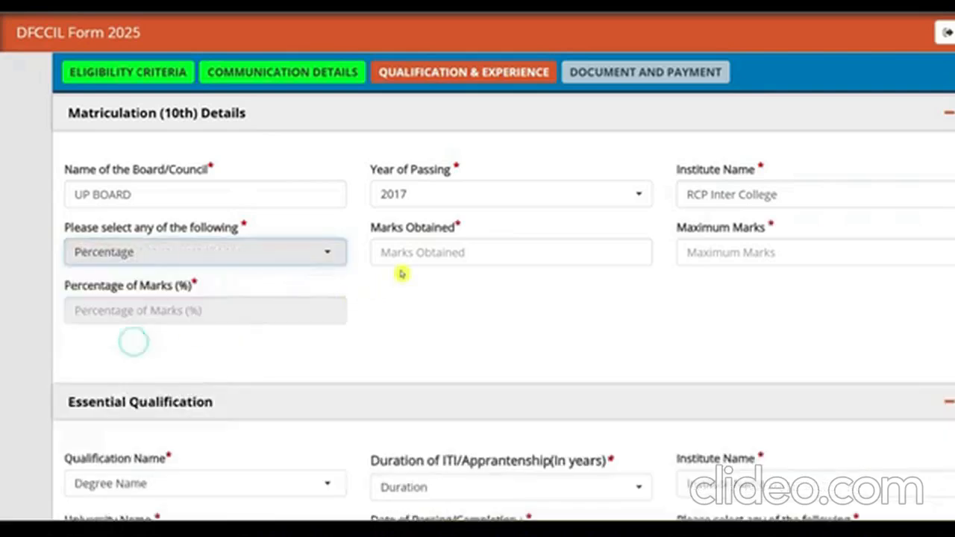
left_click(410, 259)
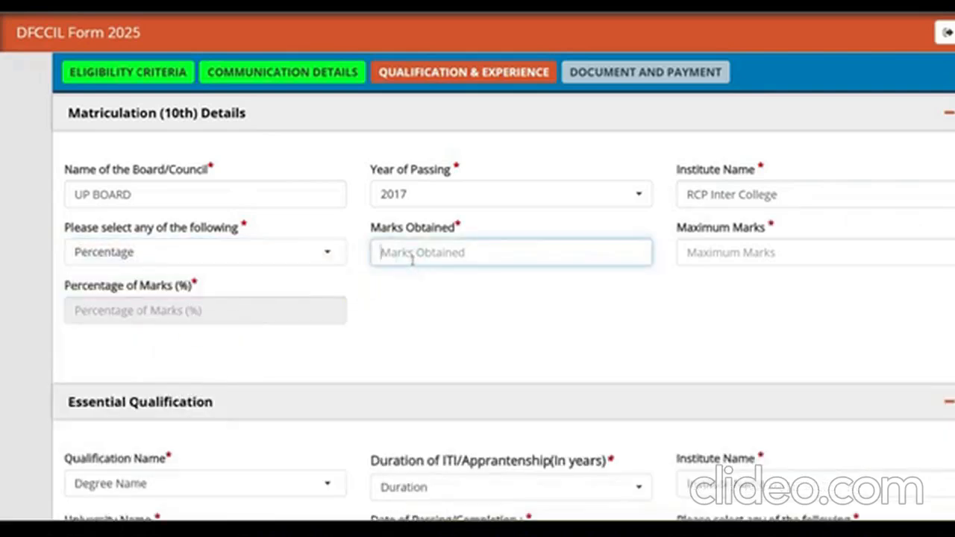
type("57")
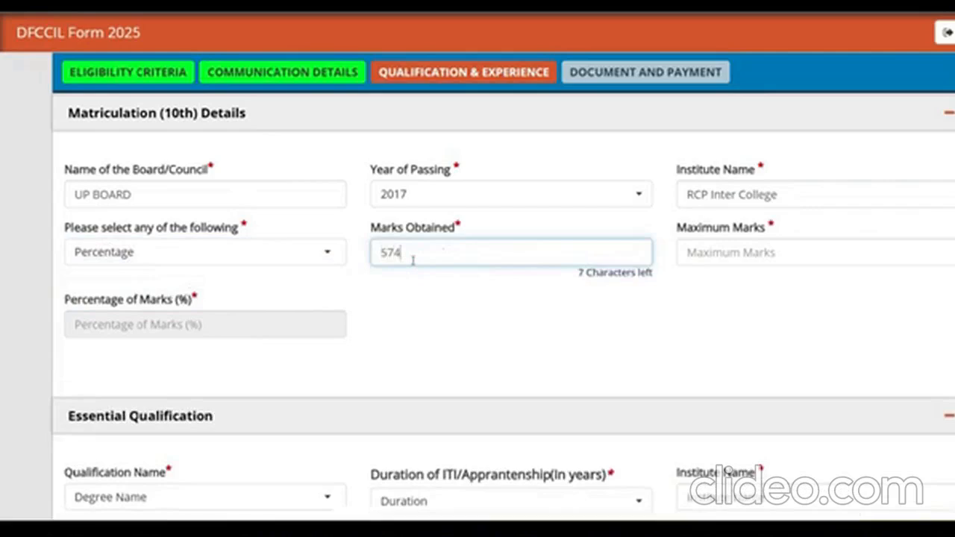
type("4")
left_click(761, 254)
type("60")
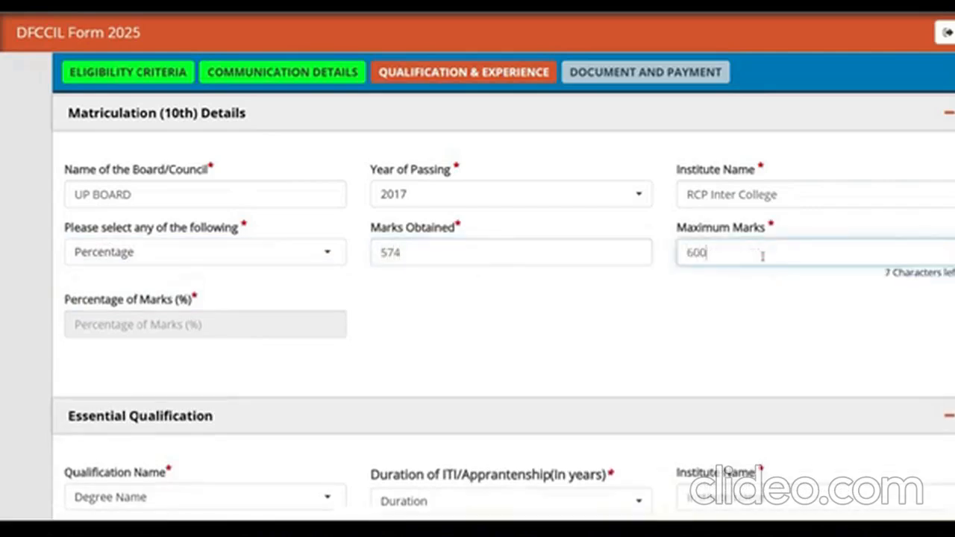
type("0")
left_click(652, 276)
scroll(271, 298, "down", 4)
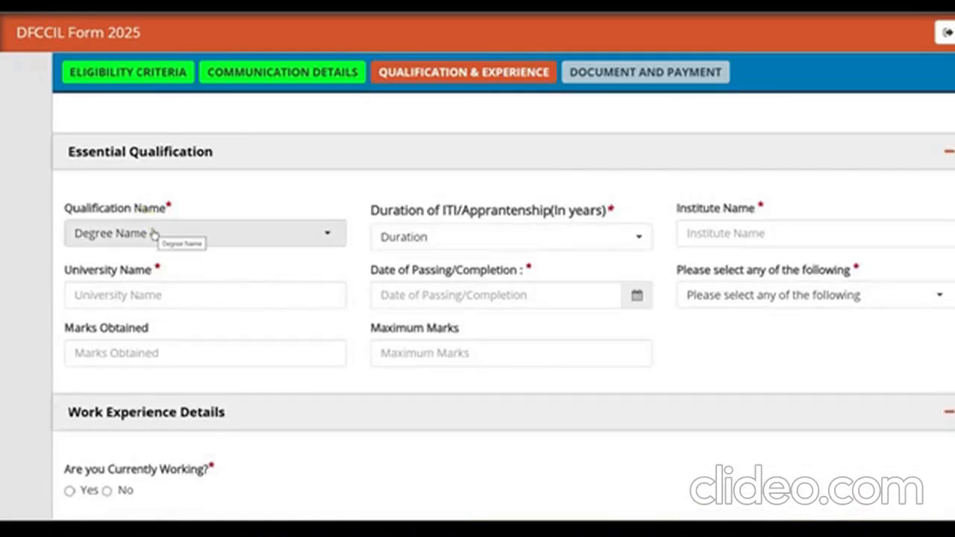
- Set the essential qualification to Minimum 1 Year ITI (More than 01 Year), institute AASTHA ITI, university SCVT
left_click(153, 234)
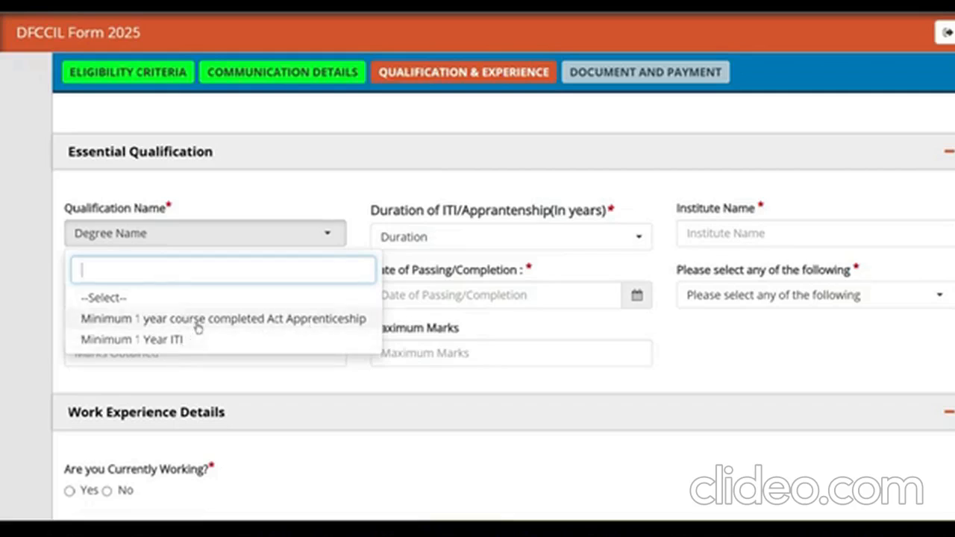
left_click(157, 339)
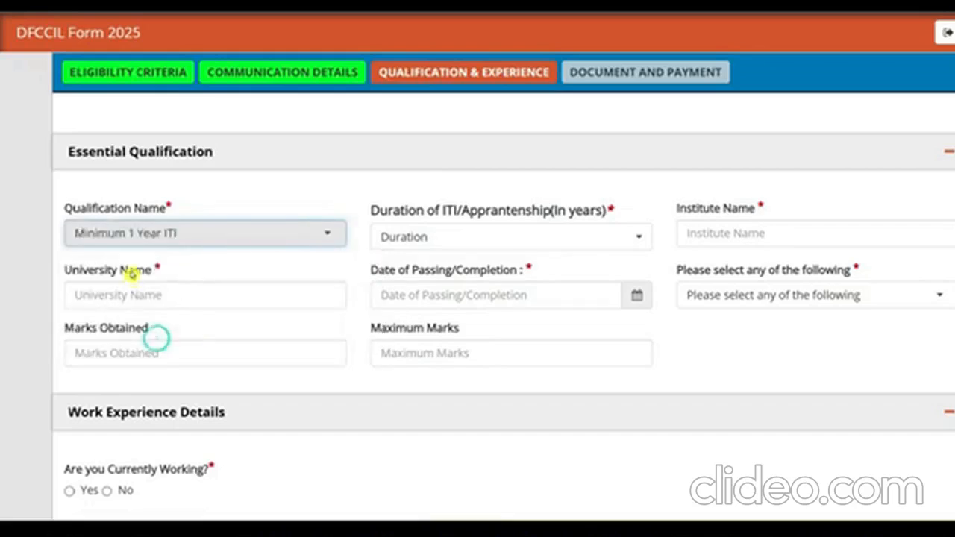
left_click(456, 246)
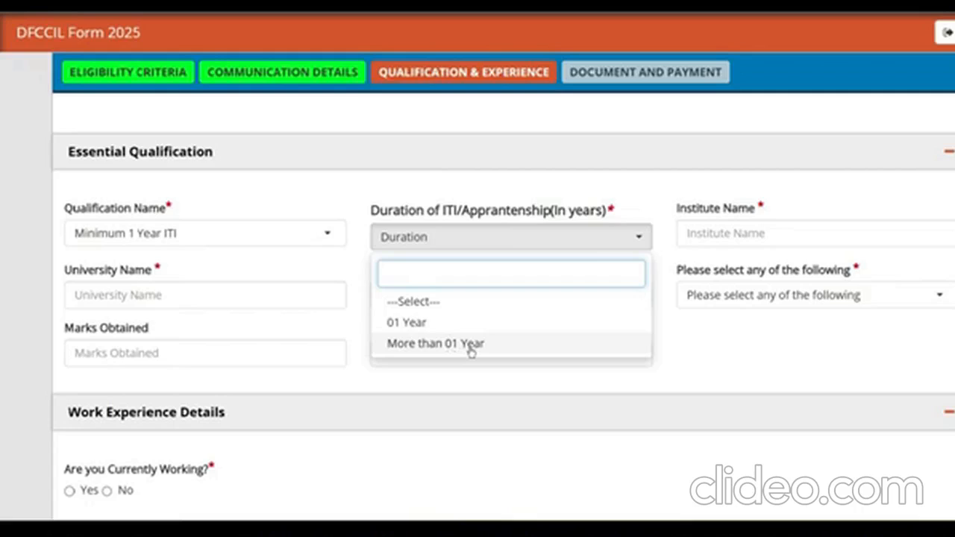
left_click(429, 344)
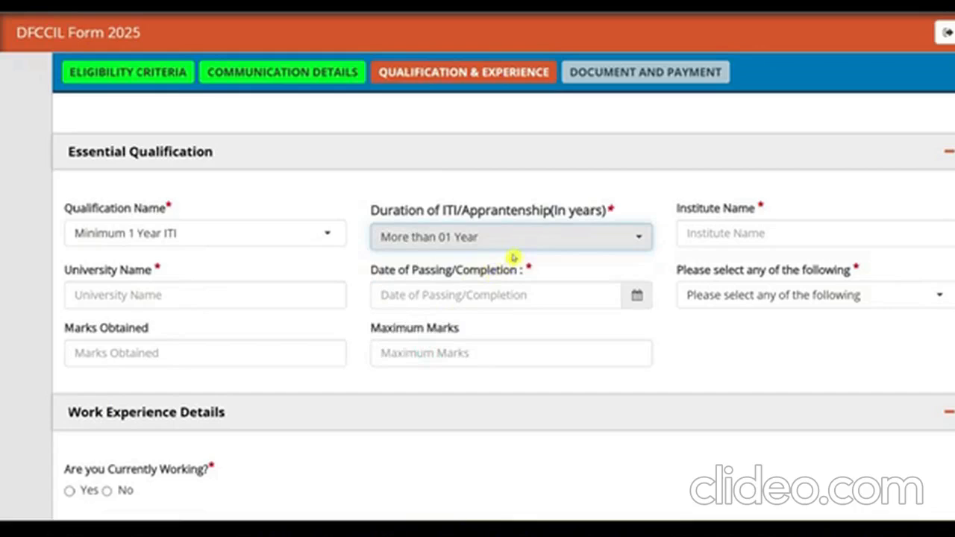
left_click(721, 231)
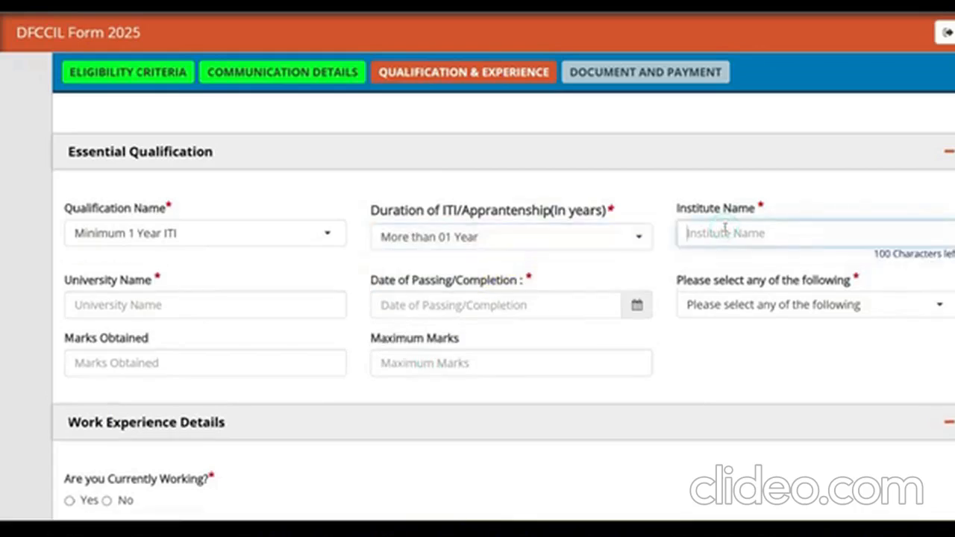
type("AASTHA ITI")
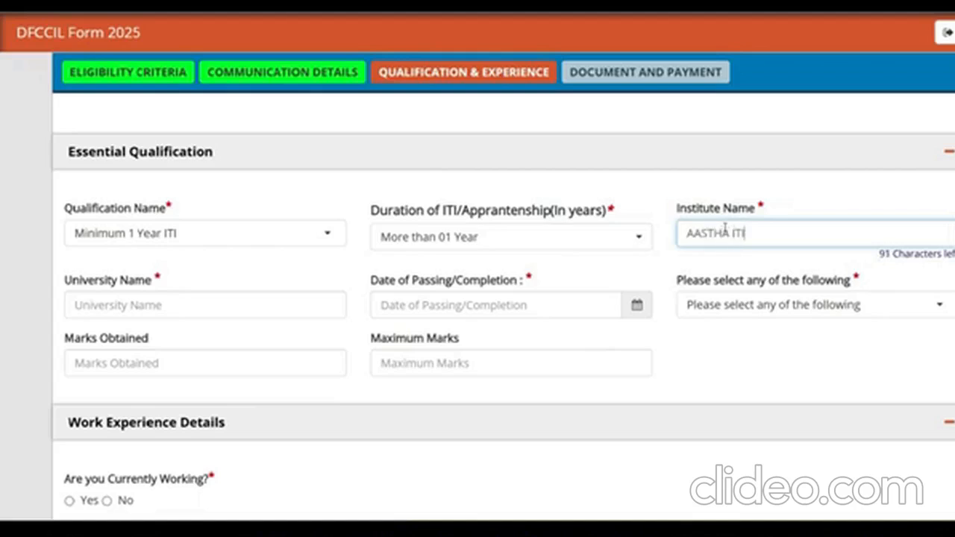
left_click(206, 306)
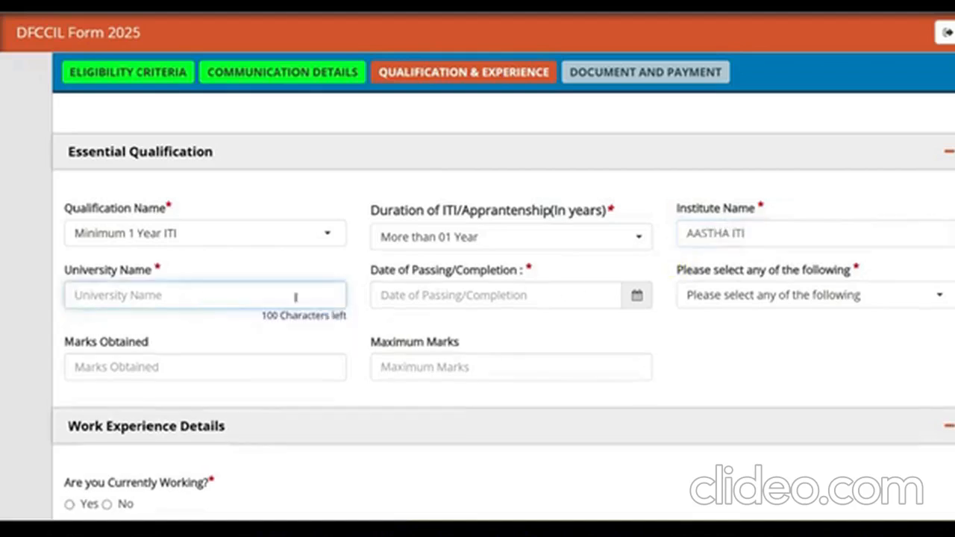
left_click(186, 297)
type("SCVT")
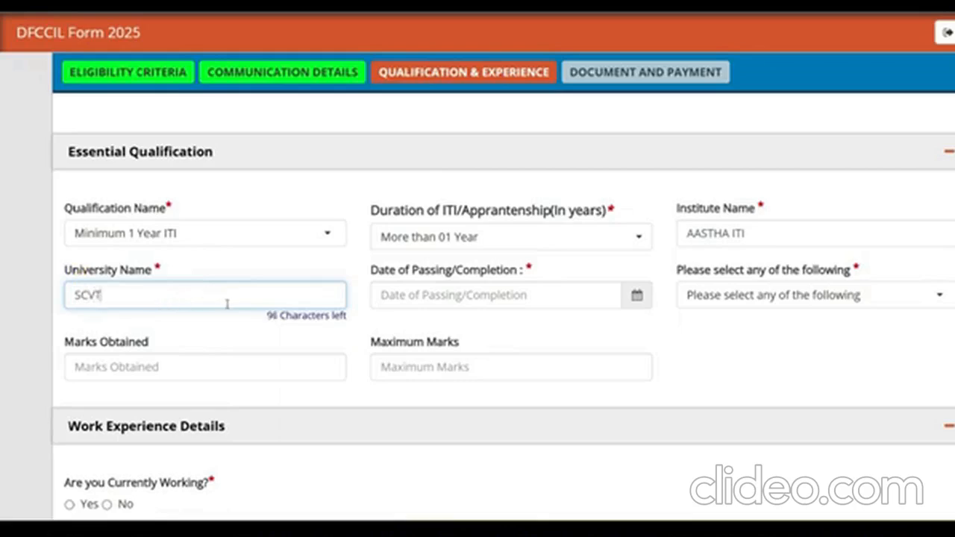
- Set the date of passing to 24/06/2020 and the marks type to Percentage
left_click(452, 295)
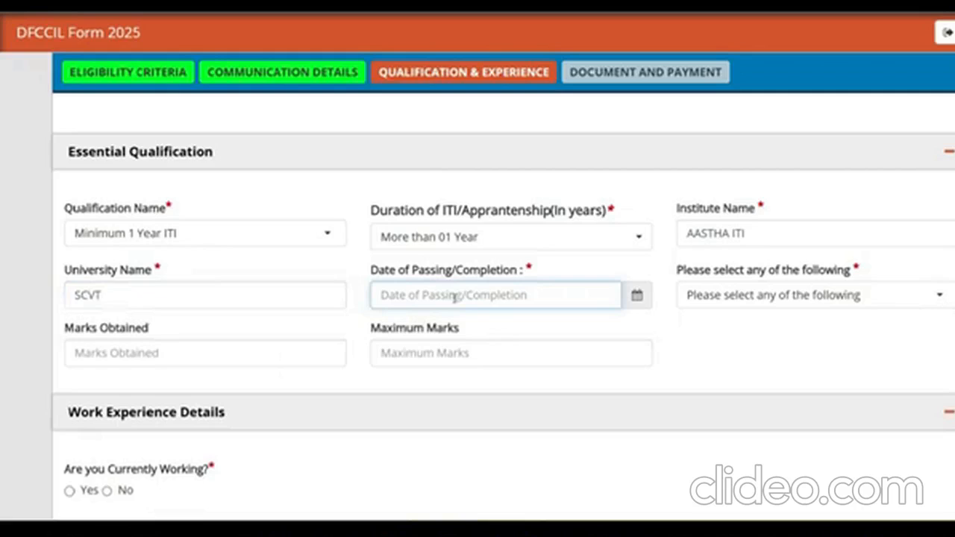
left_click(636, 297)
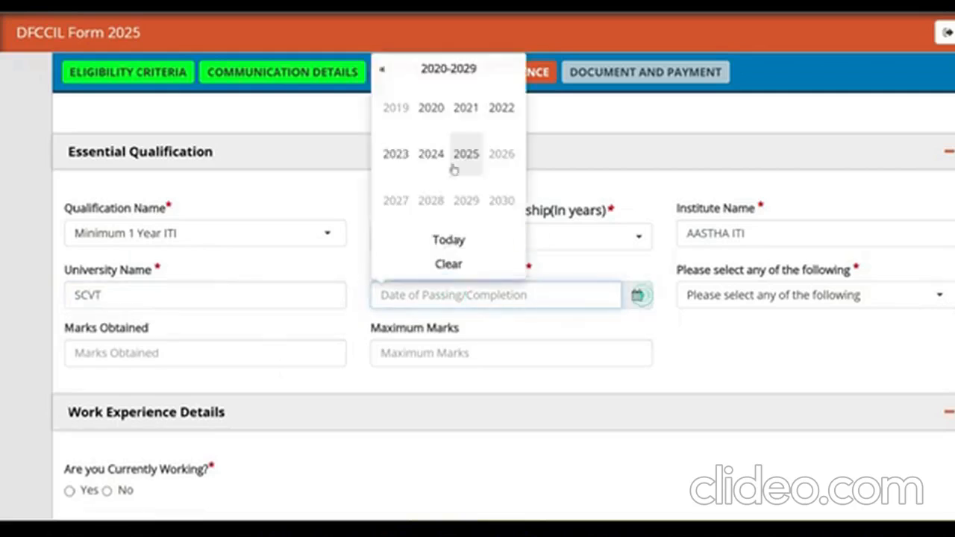
left_click(433, 107)
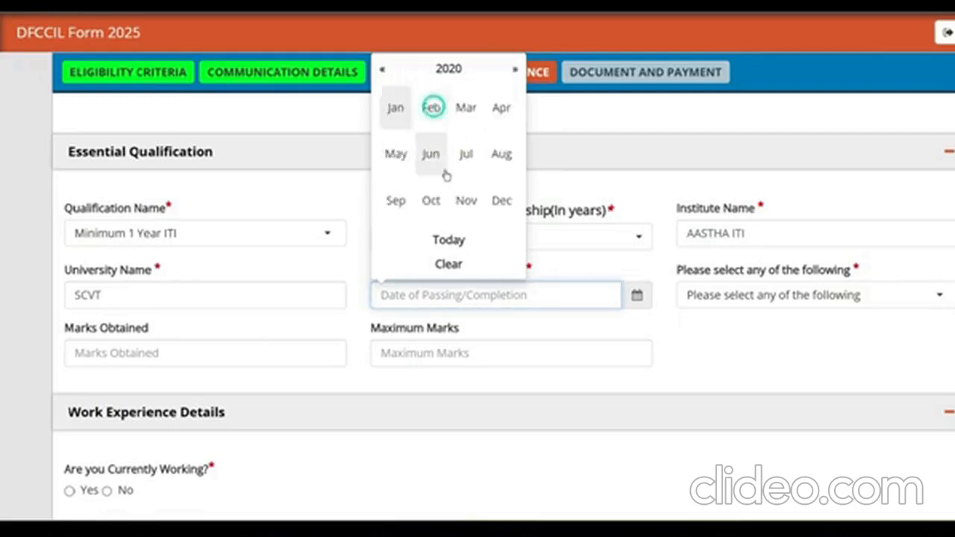
left_click(431, 154)
left_click(449, 164)
left_click(763, 307)
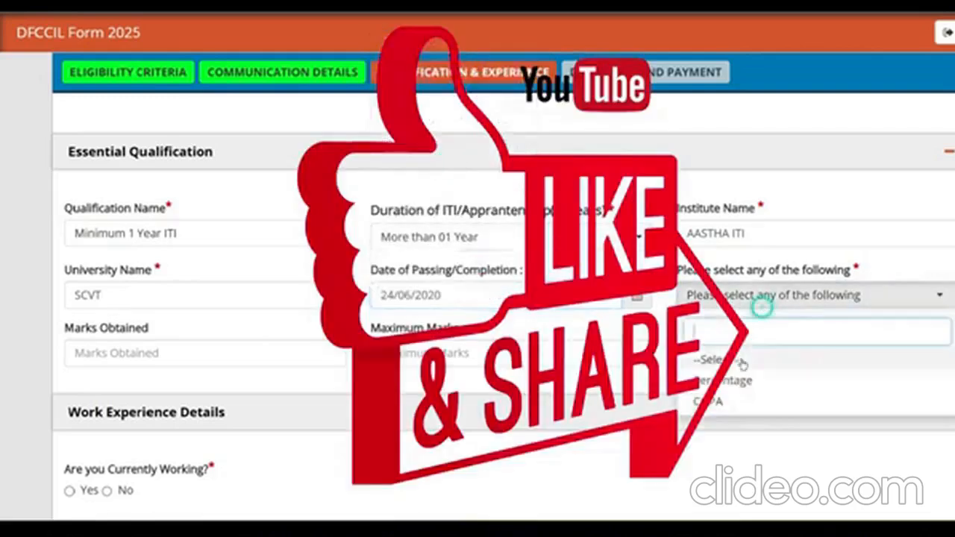
left_click(735, 382)
- Enter 987 marks obtained out of 1000 maximum, giving 98.70%
left_click(157, 355)
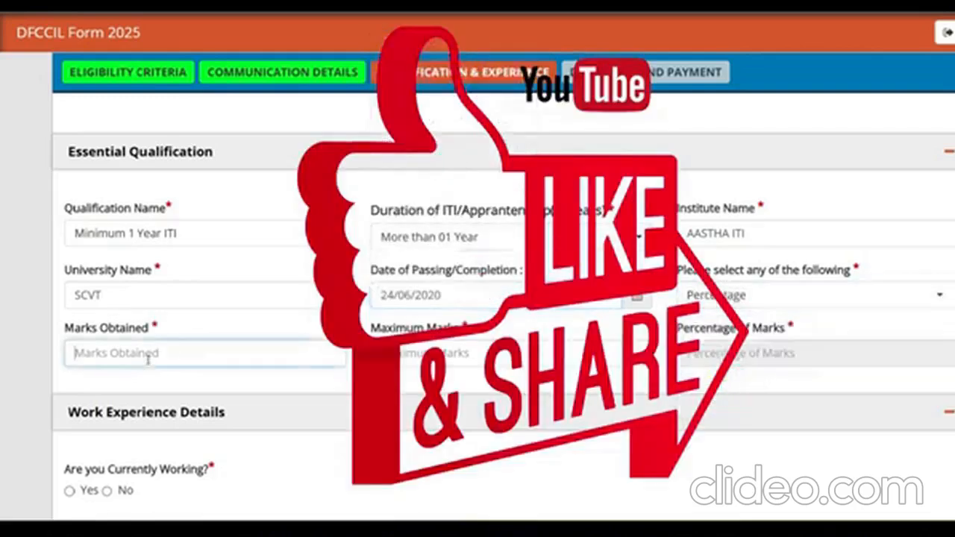
type("471")
key("BackSpace")
key("BackSpace")
key("BackSpace")
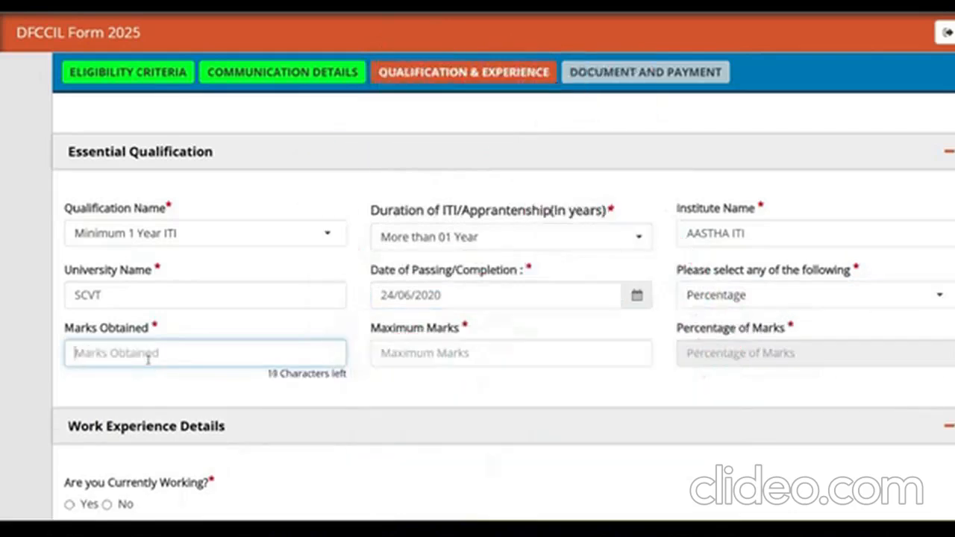
type("9")
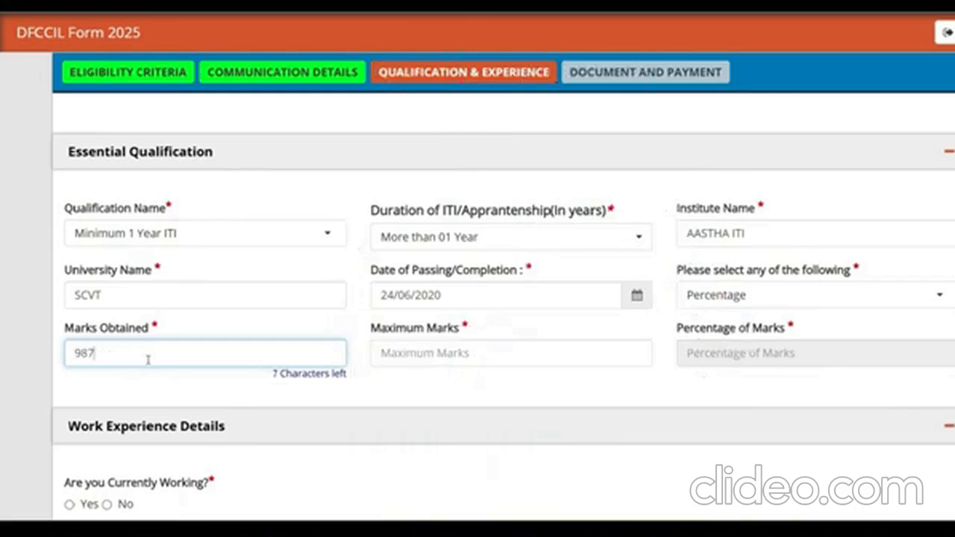
type("87")
left_click(439, 357)
type("1000")
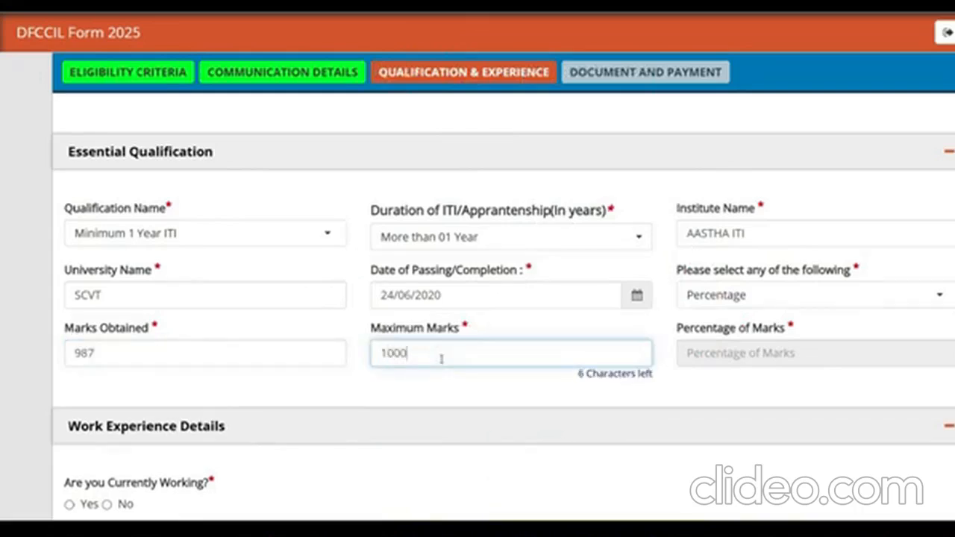
left_click(485, 391)
- Set the currently working status to No
scroll(497, 392, "down", 2)
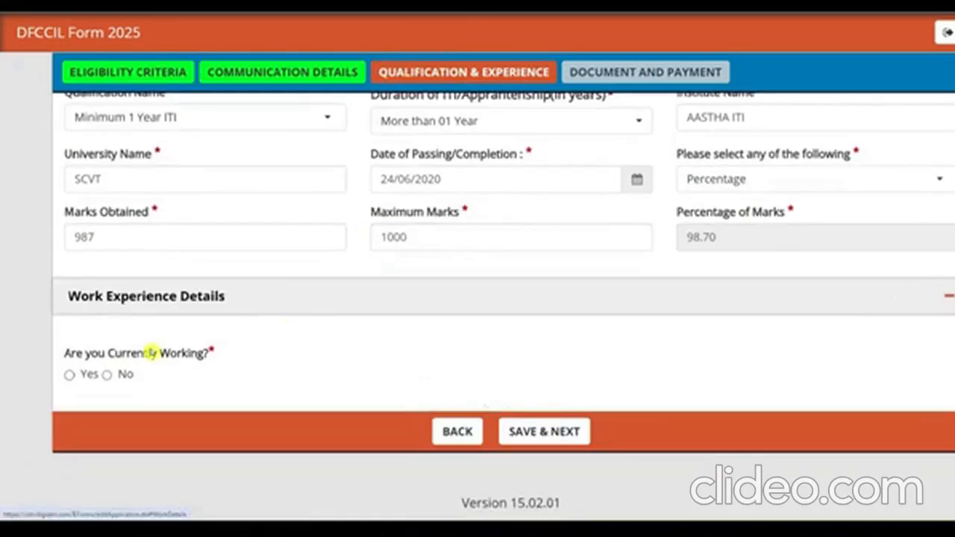
left_click(68, 375)
scroll(68, 375, "down", 1)
left_click(68, 373)
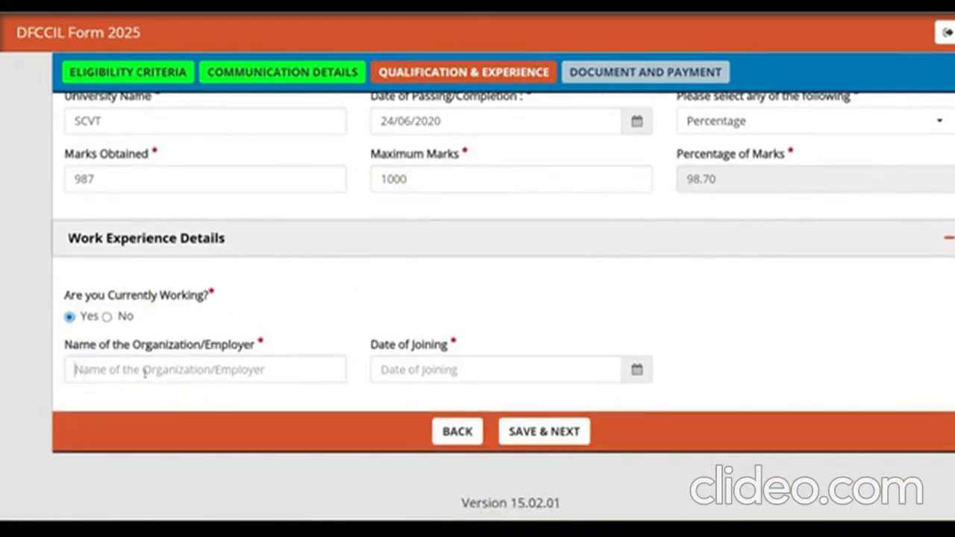
left_click(144, 370)
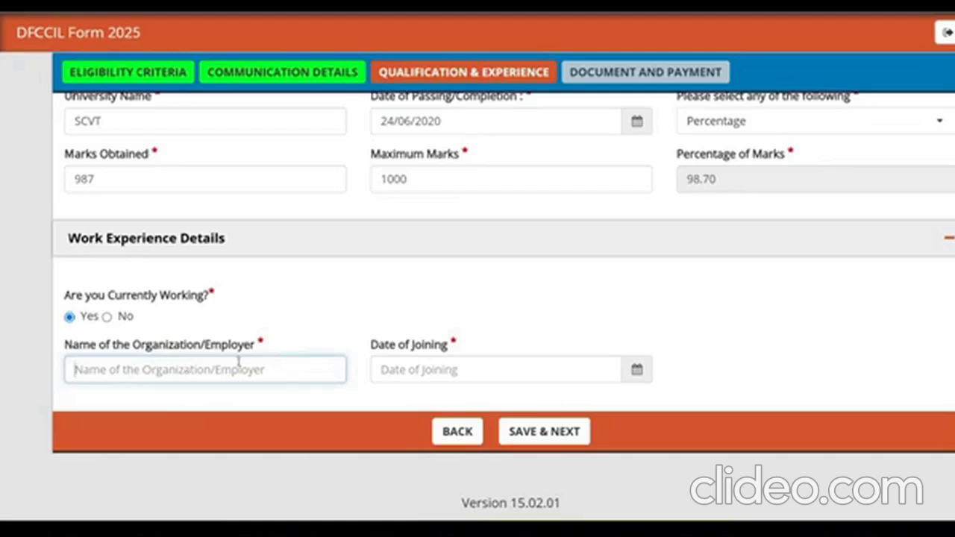
left_click(474, 364)
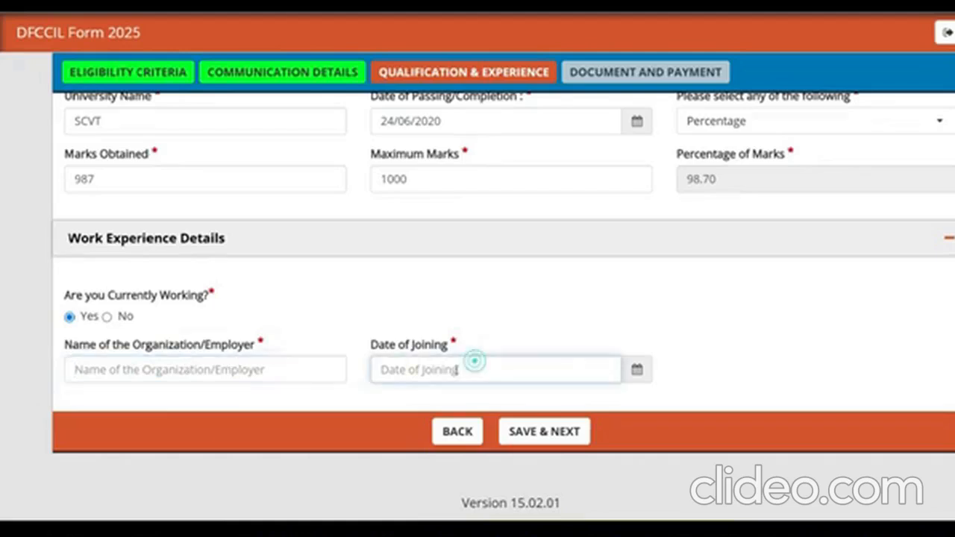
left_click(107, 317)
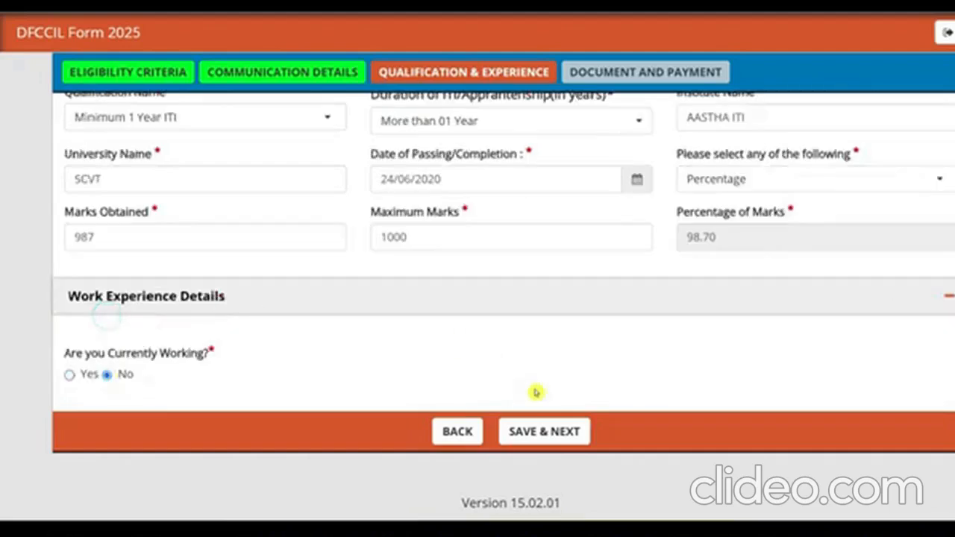
- Save the qualification details and review the passport photo requirements, including the white background
left_click(544, 431)
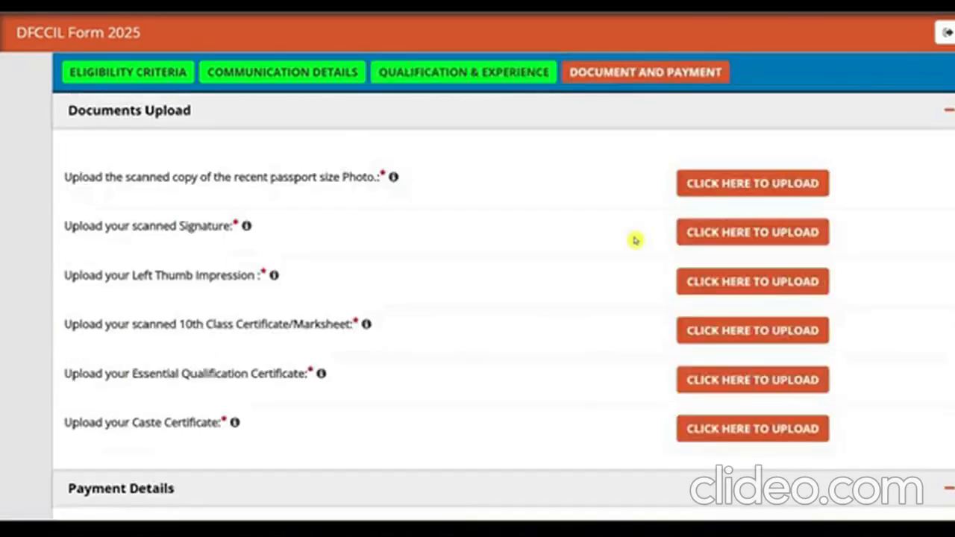
scroll(607, 175, "up", 3)
scroll(445, 264, "down", 2)
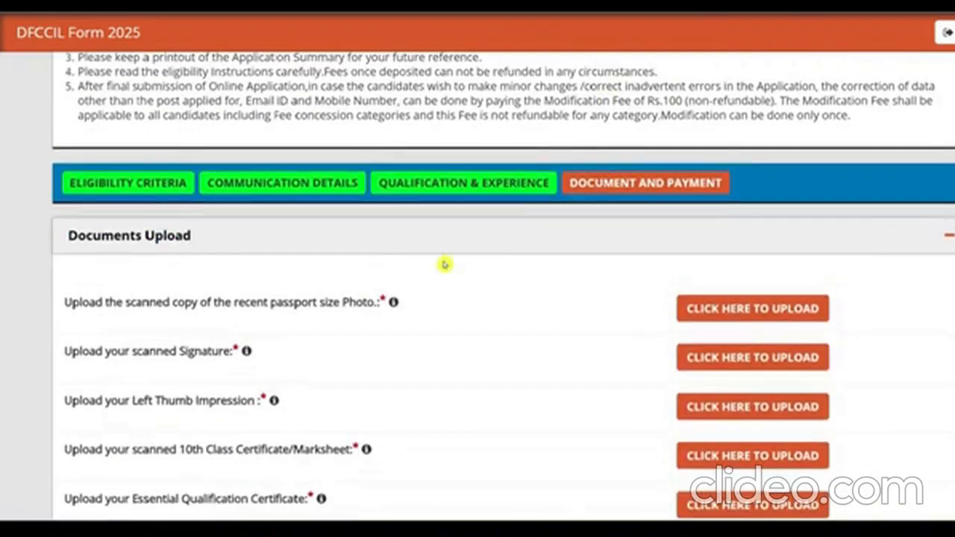
left_click(768, 312)
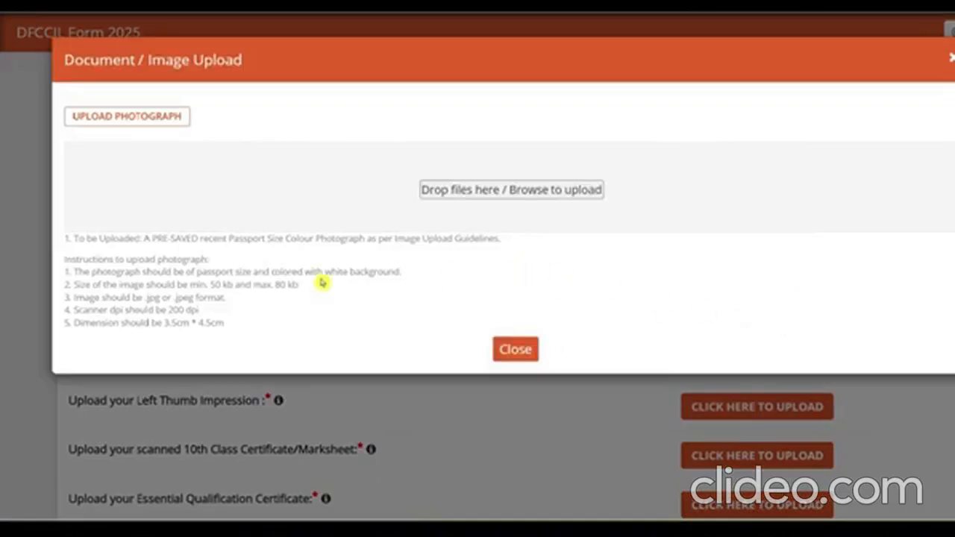
left_click_drag(314, 274, 373, 275)
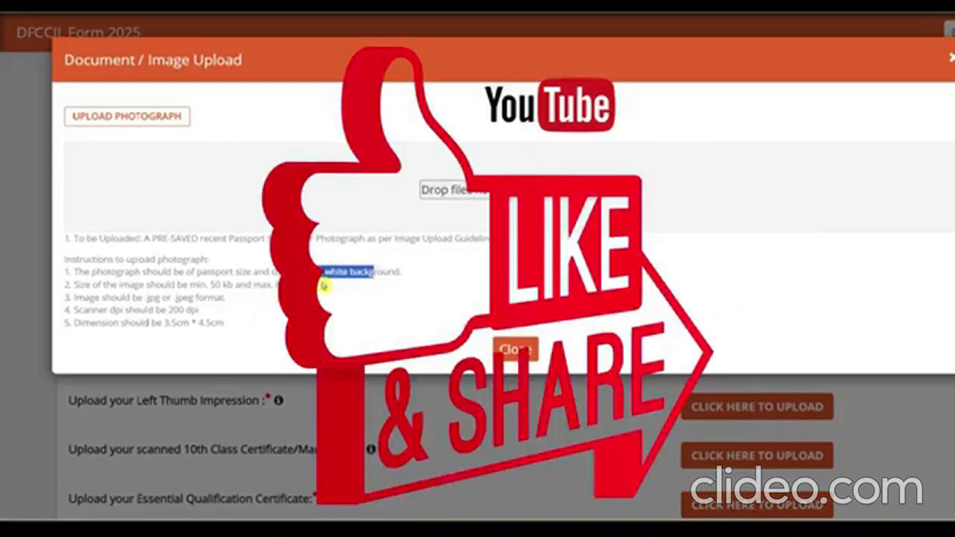
left_click(179, 298)
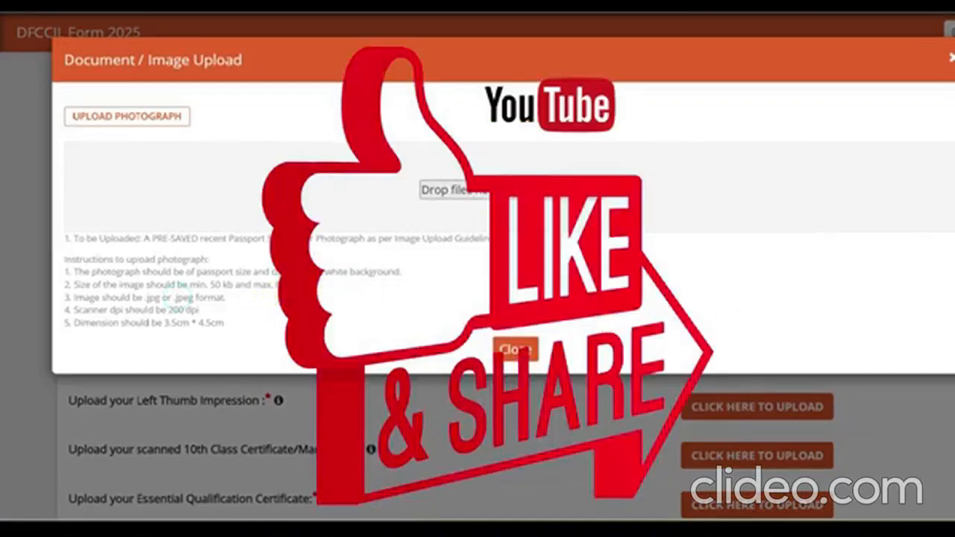
- Upload 100KBPassport RPSC from Dummy Photos as the passport photo and check its preview
left_click(477, 190)
left_click(66, 234)
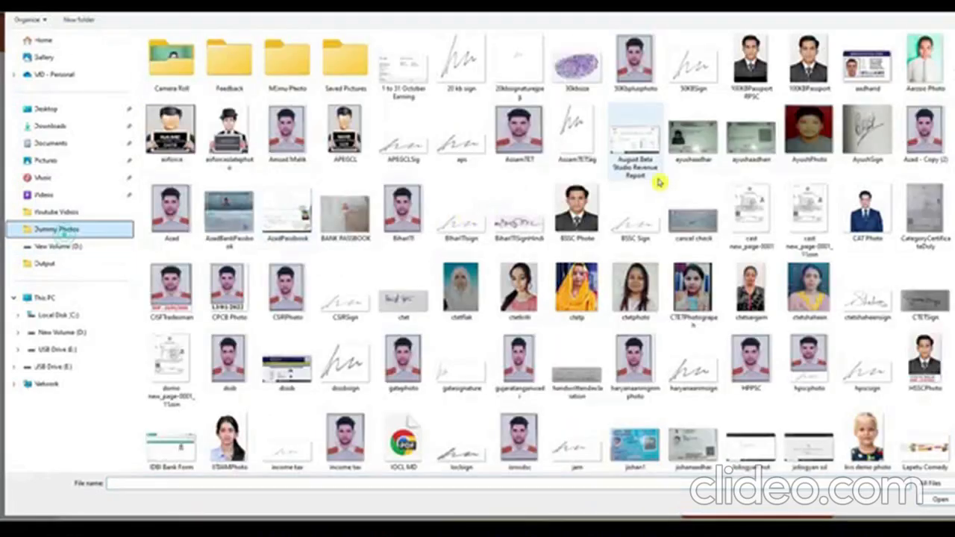
left_click(753, 78)
double_click(754, 79)
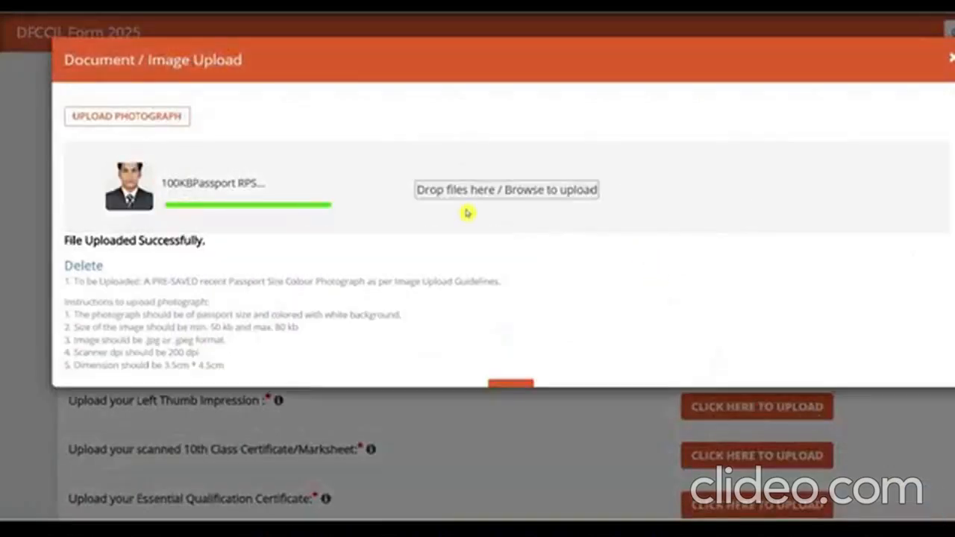
scroll(515, 331, "down", 1)
left_click(510, 361)
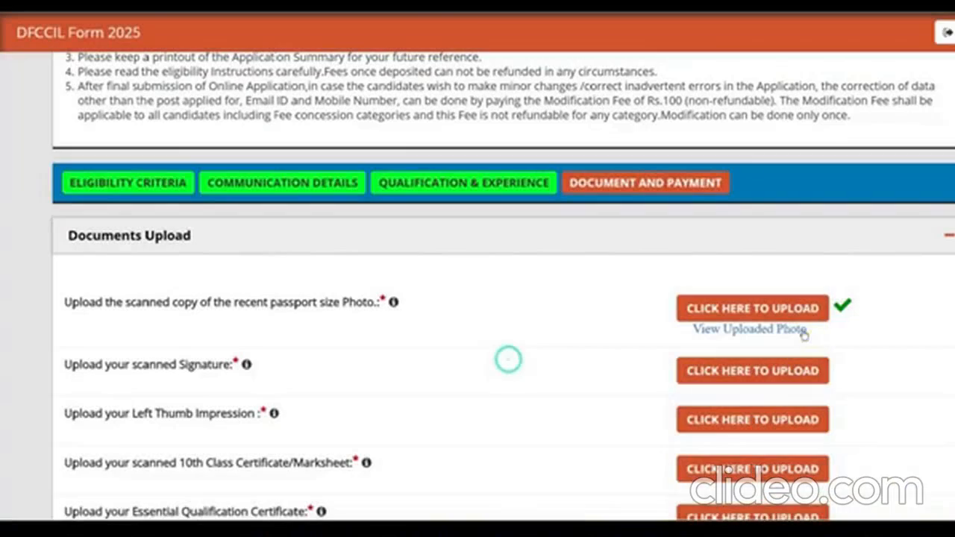
left_click(748, 328)
left_click(477, 29)
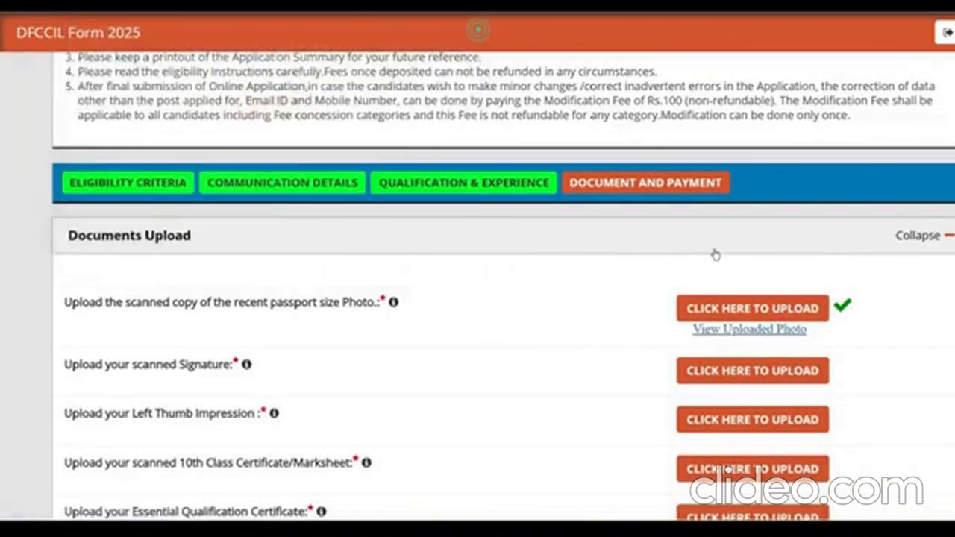
- Upload 50KBSign as the signature and check its preview
left_click(751, 370)
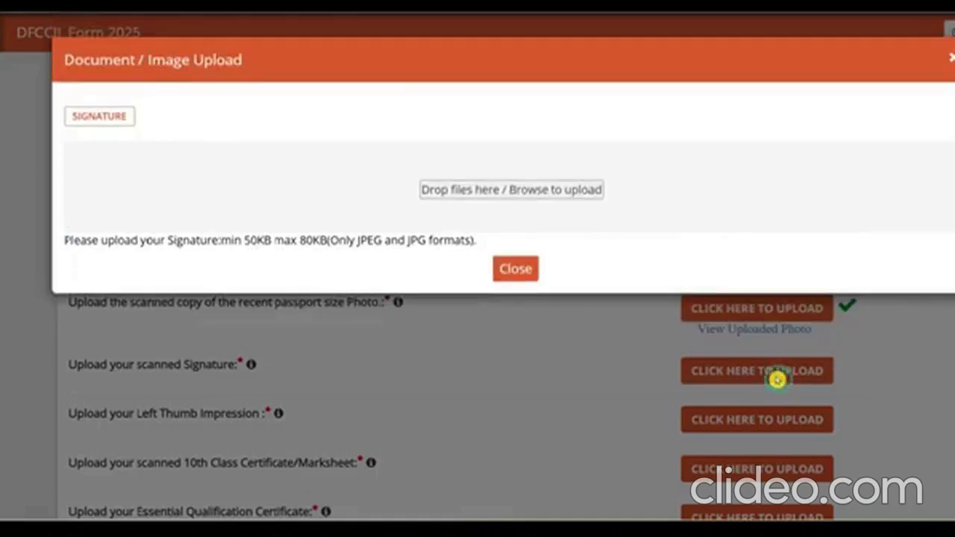
left_click(526, 189)
left_click(692, 64)
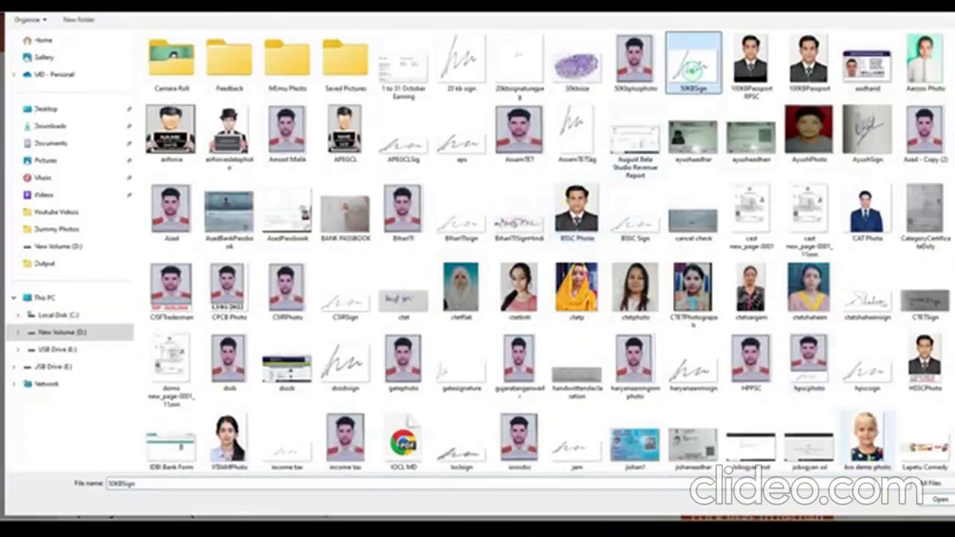
left_click(936, 500)
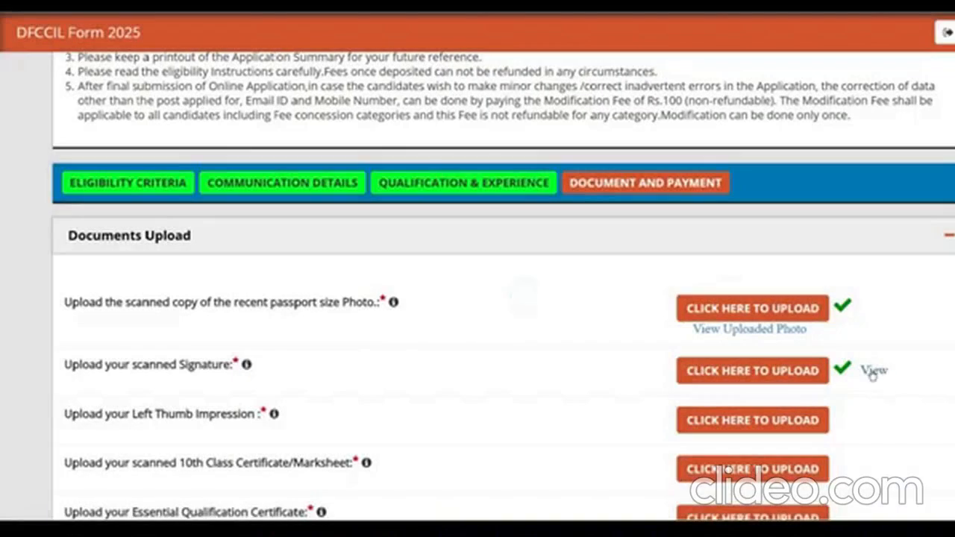
left_click(872, 372)
left_click(482, 30)
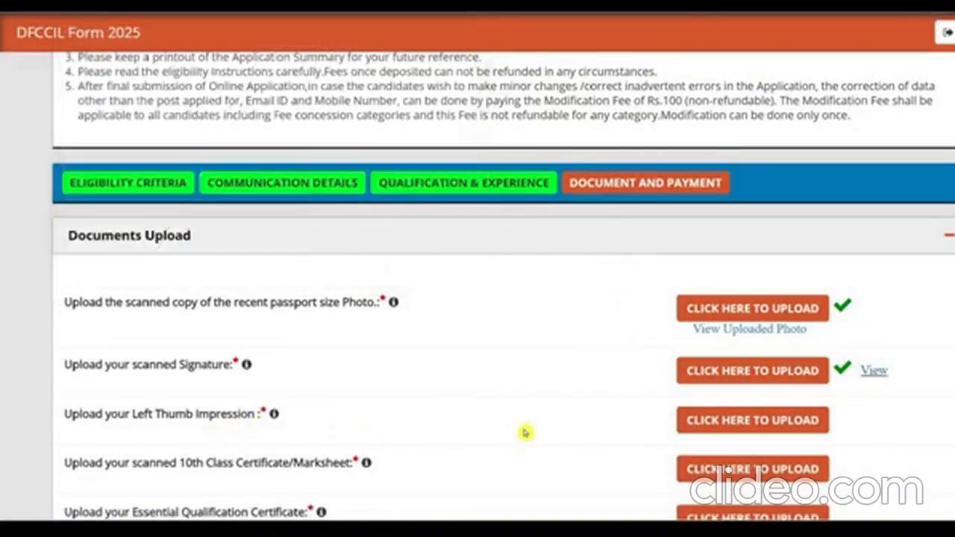
- Upload the mcwthumb file as the left thumb impression
left_click(777, 420)
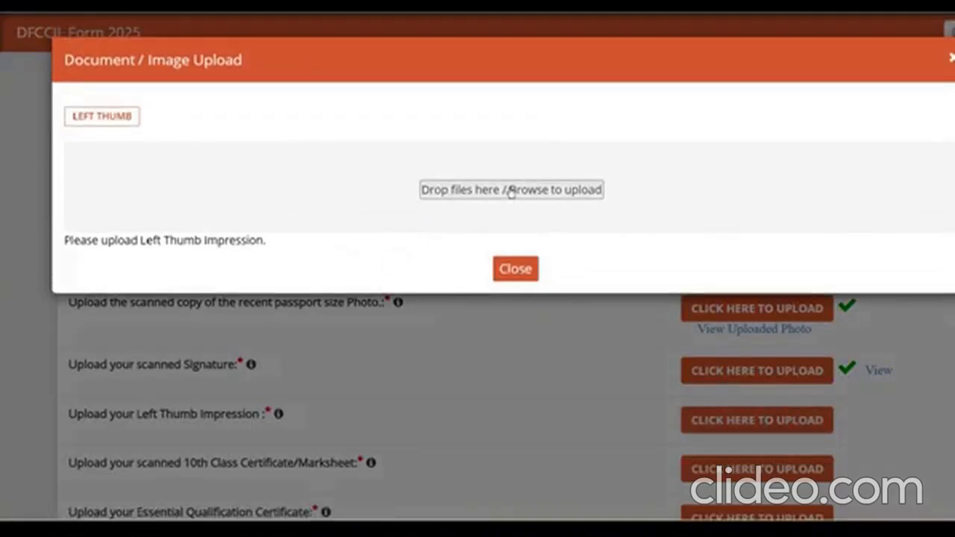
left_click(507, 189)
left_click(681, 347)
scroll(680, 347, "down", 10)
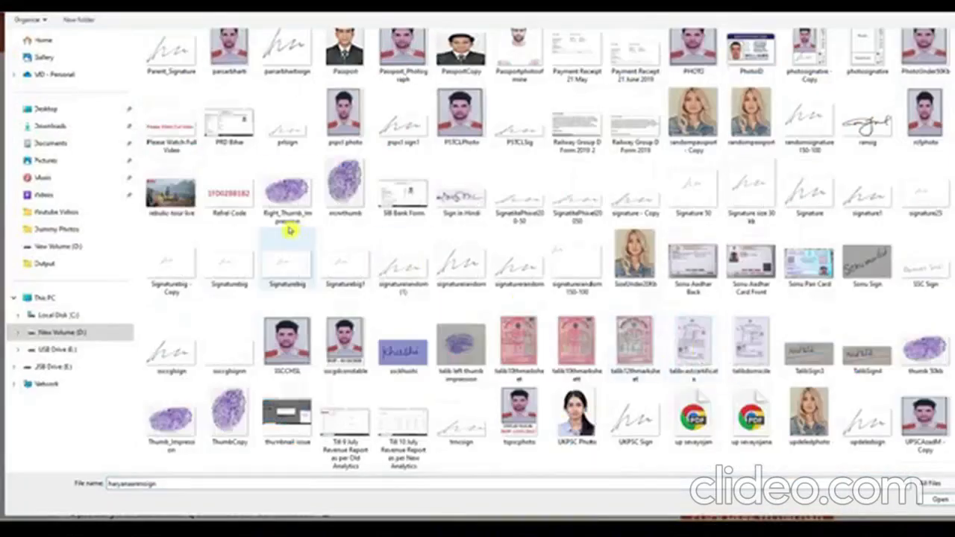
left_click(355, 191)
left_click(939, 504)
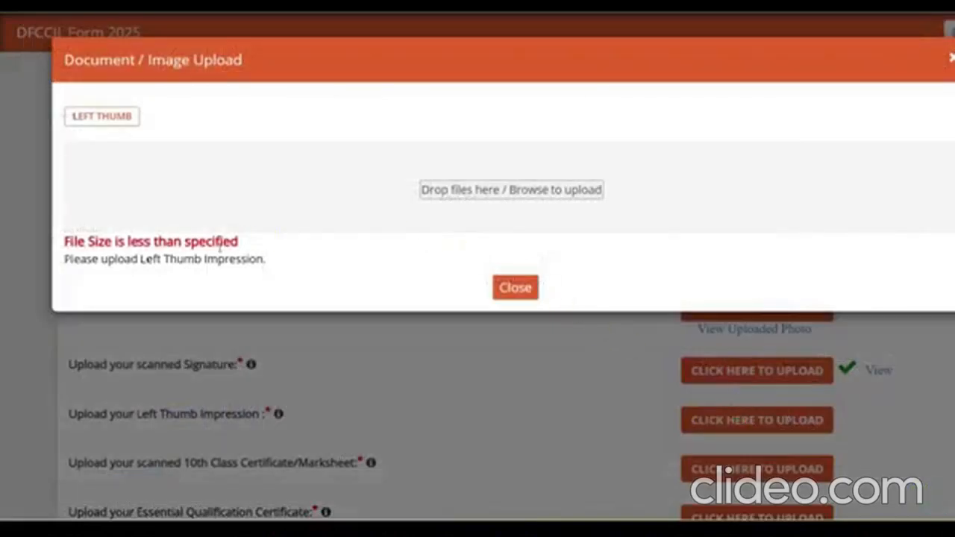
- Replace the left thumb impression with thumb 50kb.jpg and check its preview
left_click(549, 189)
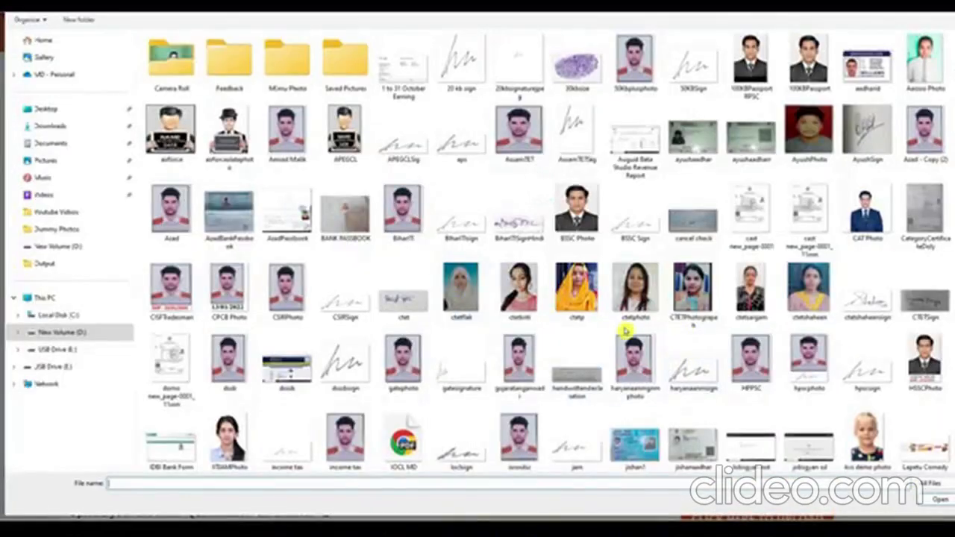
left_click(750, 350)
scroll(749, 351, "down", 10)
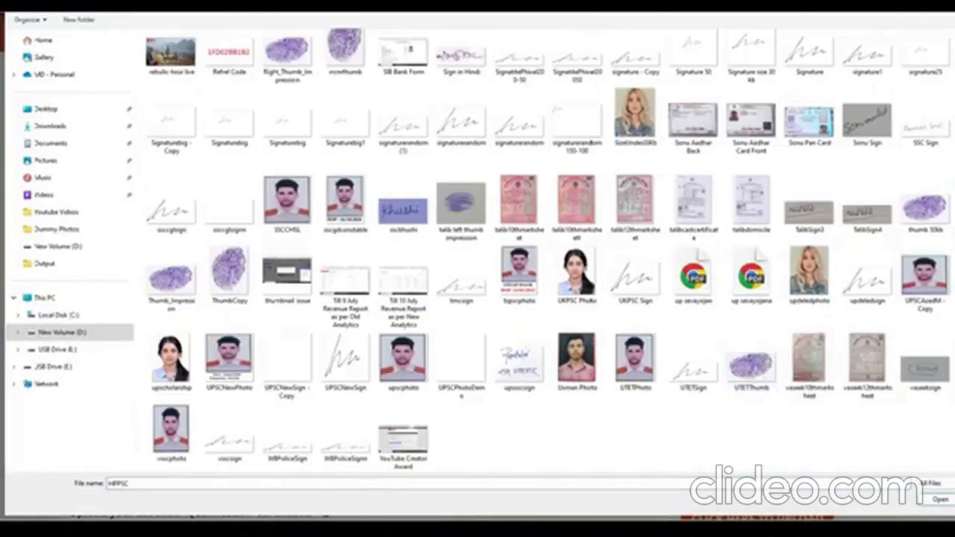
left_click(170, 279)
left_click(939, 499)
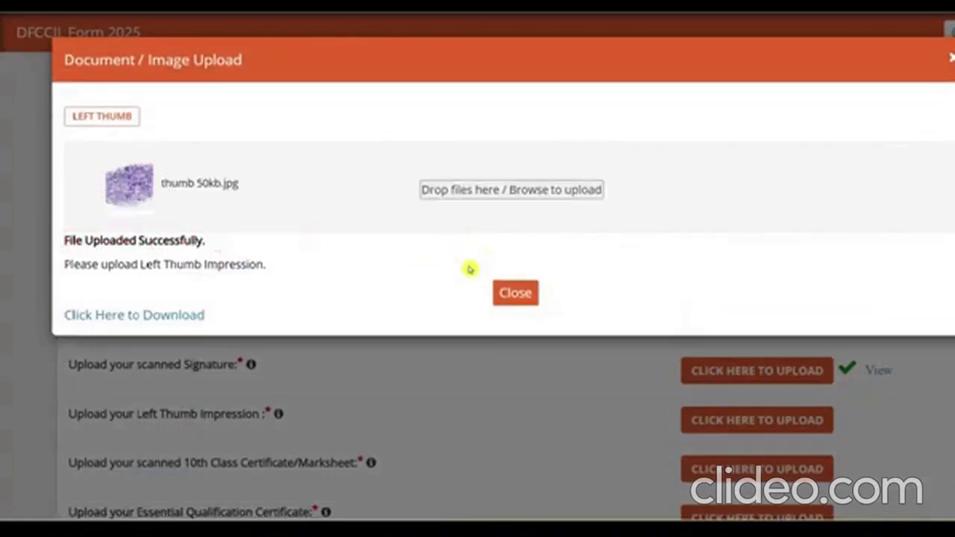
left_click(513, 294)
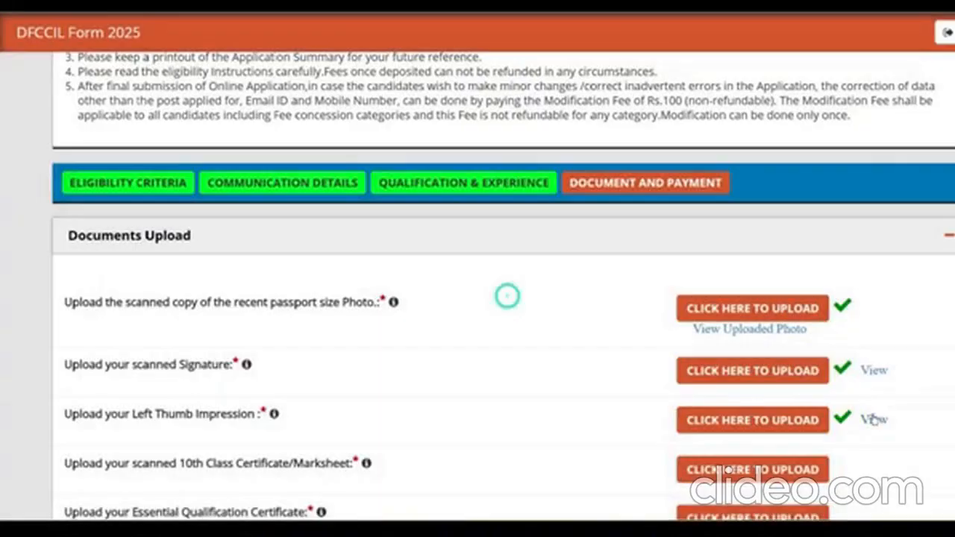
left_click(873, 420)
left_click(834, 357)
- Upload MarkSheetCopy.jpg as the 10th Class certificate and check its preview
scroll(835, 357, "down", 3)
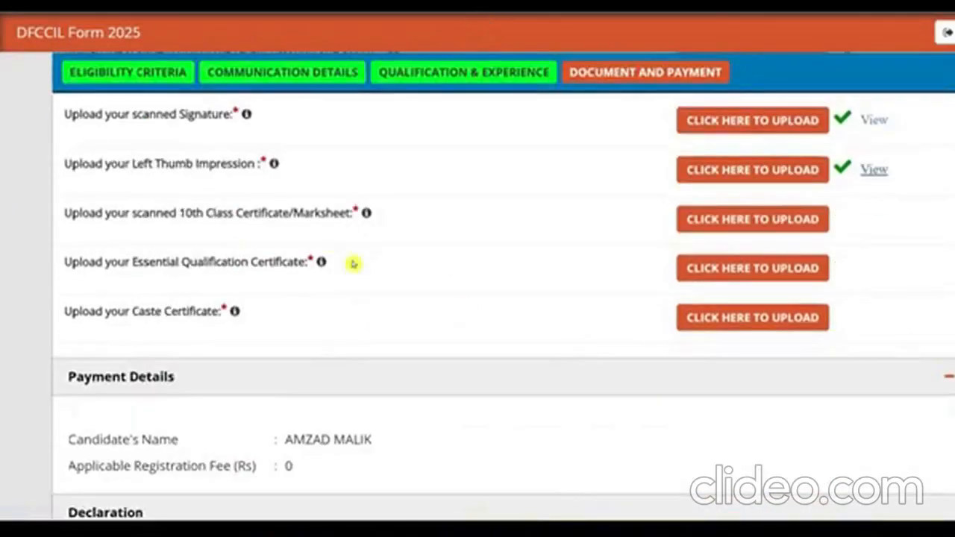
left_click(755, 223)
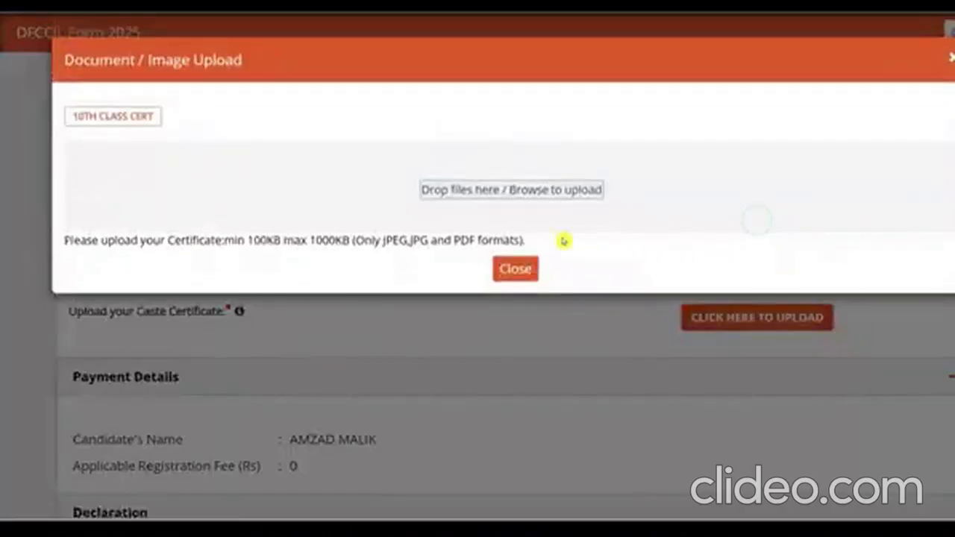
left_click(505, 190)
left_click(599, 308)
scroll(601, 307, "down", 6)
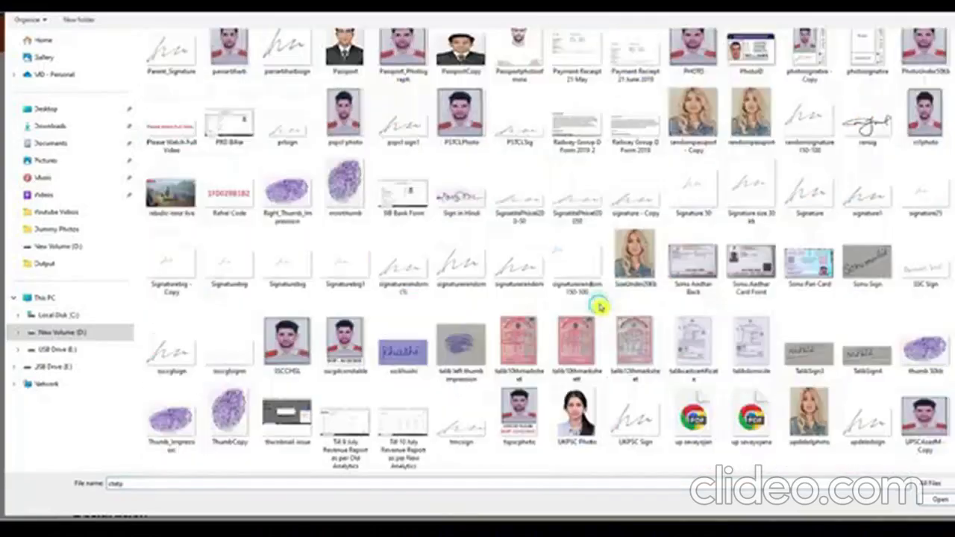
scroll(602, 307, "up", 3)
left_click(574, 215)
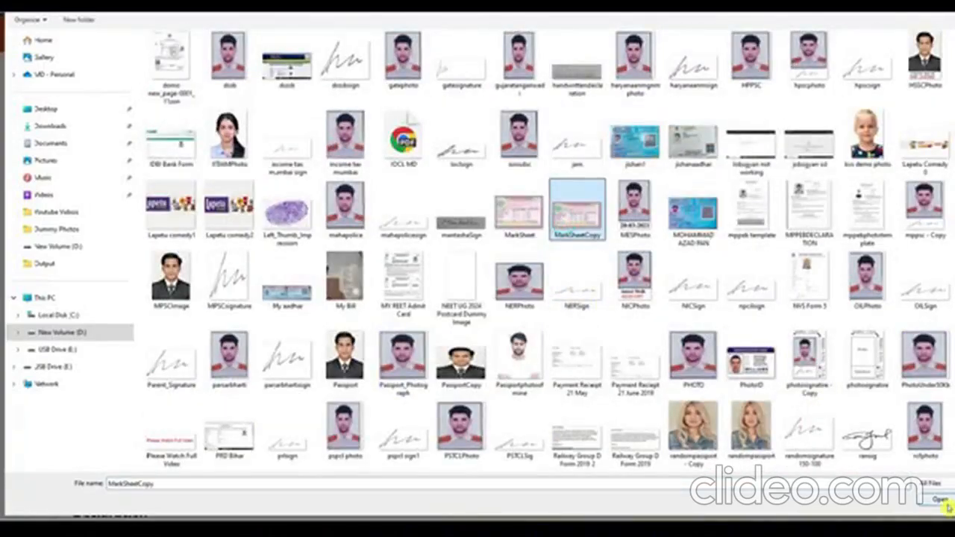
double_click(566, 217)
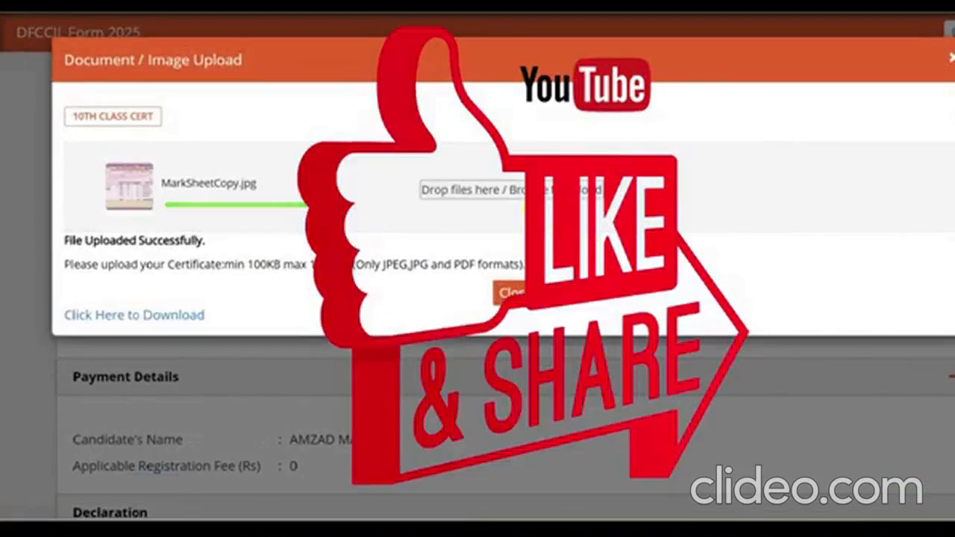
left_click(512, 291)
left_click(873, 219)
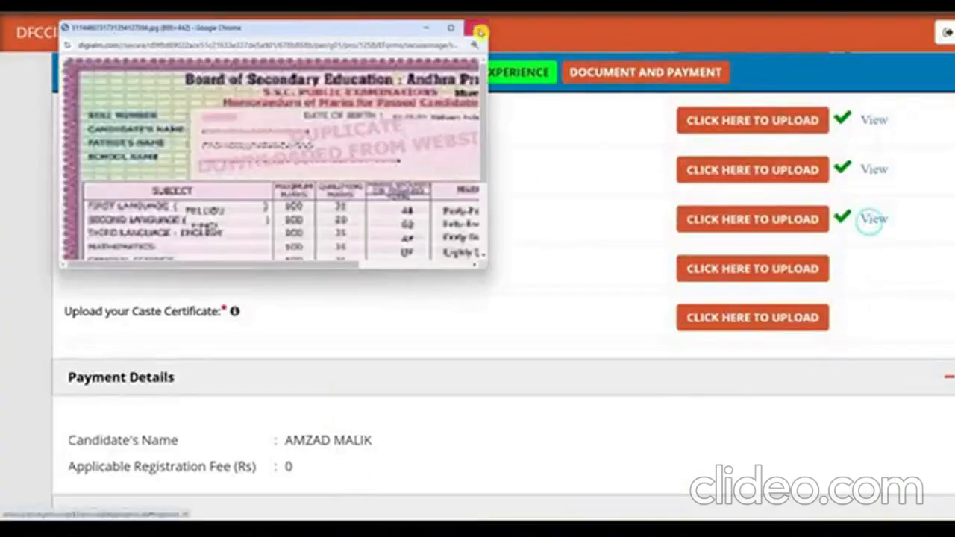
left_click(478, 29)
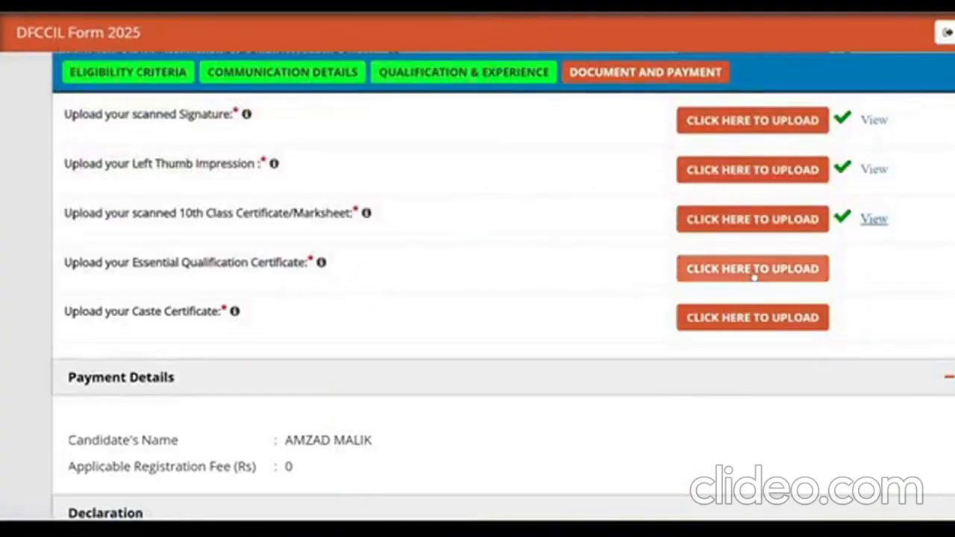
- Upload MarkSheetCopy.jpg as the Essential Qualification Certificate and check its preview
left_click(752, 270)
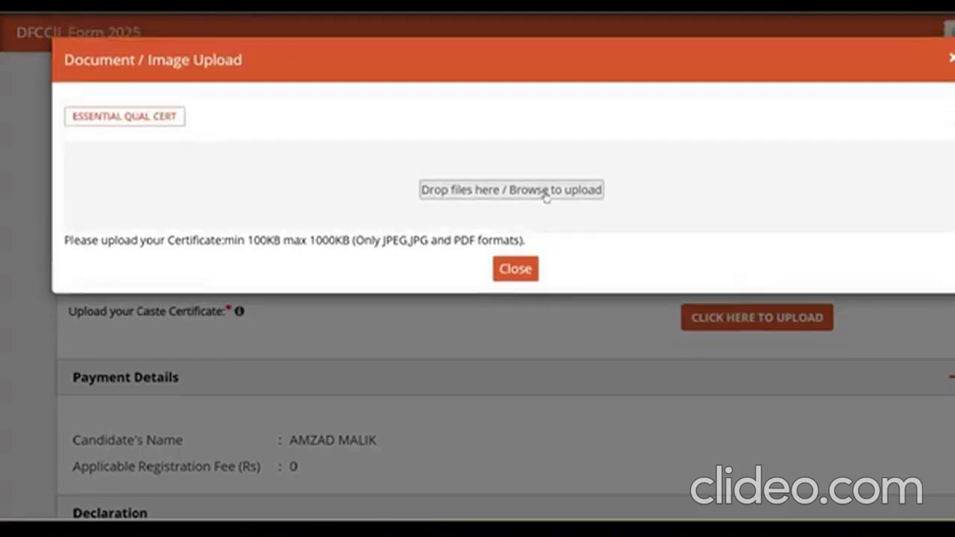
left_click(544, 192)
left_click(640, 321)
scroll(639, 321, "down", 4)
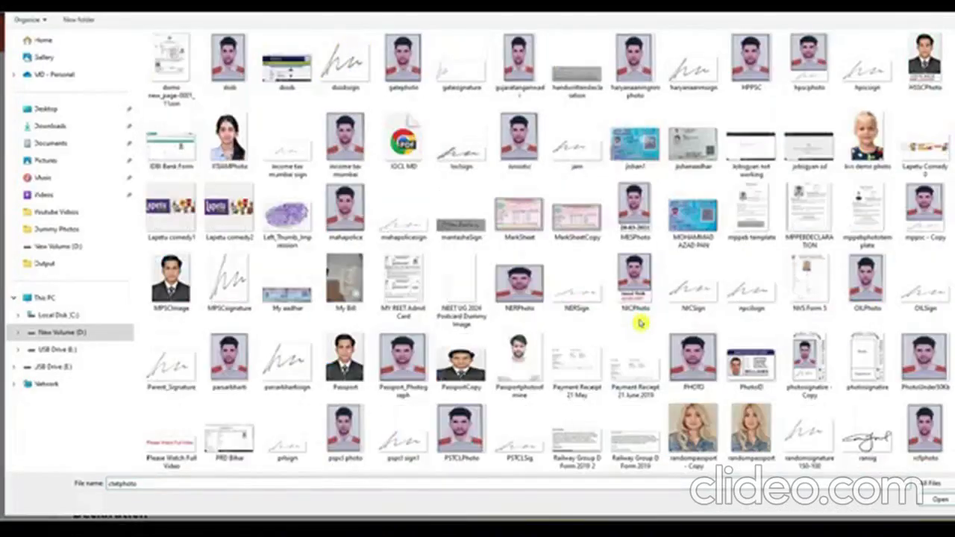
left_click(576, 217)
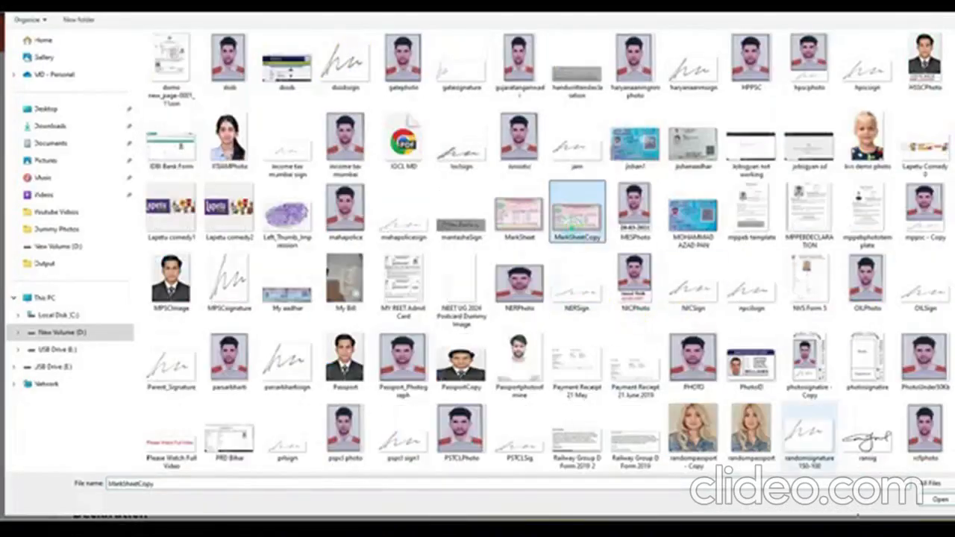
left_click(939, 500)
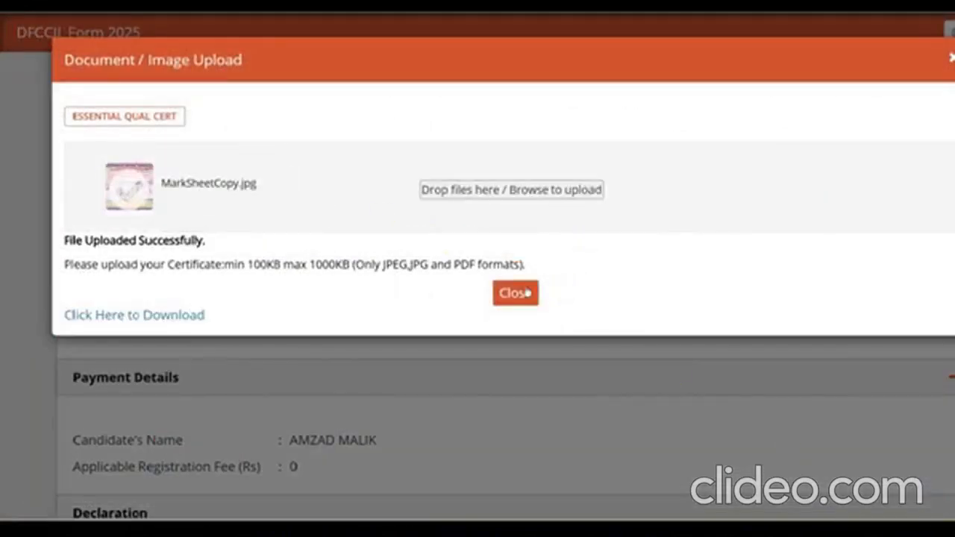
left_click(522, 291)
left_click(873, 268)
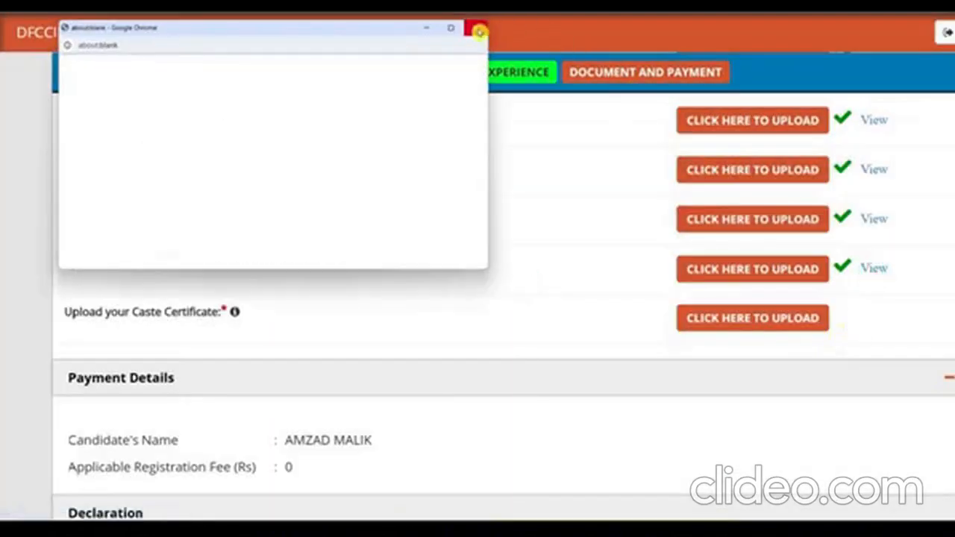
left_click(468, 32)
- Upload MarkSheetCopy.jpg as the Caste Certificate
left_click(744, 318)
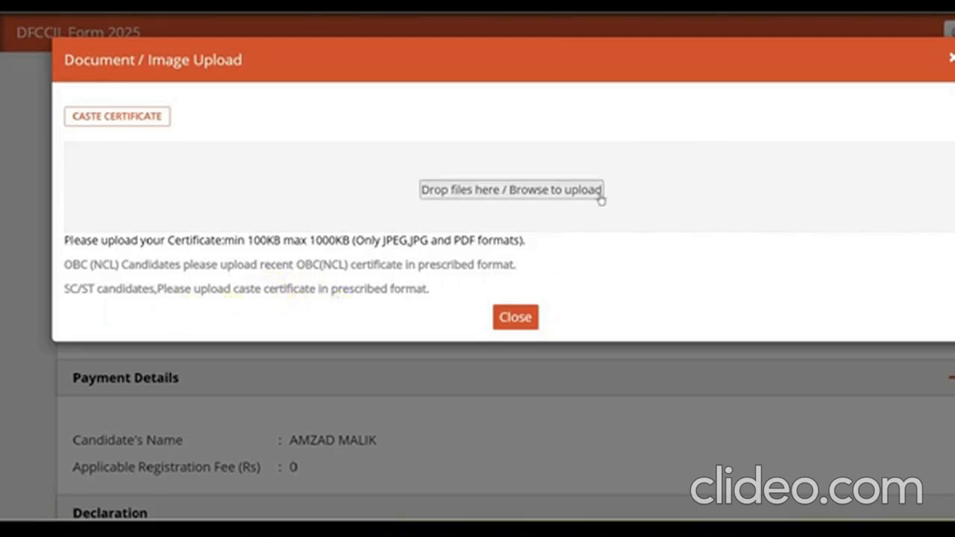
left_click(542, 192)
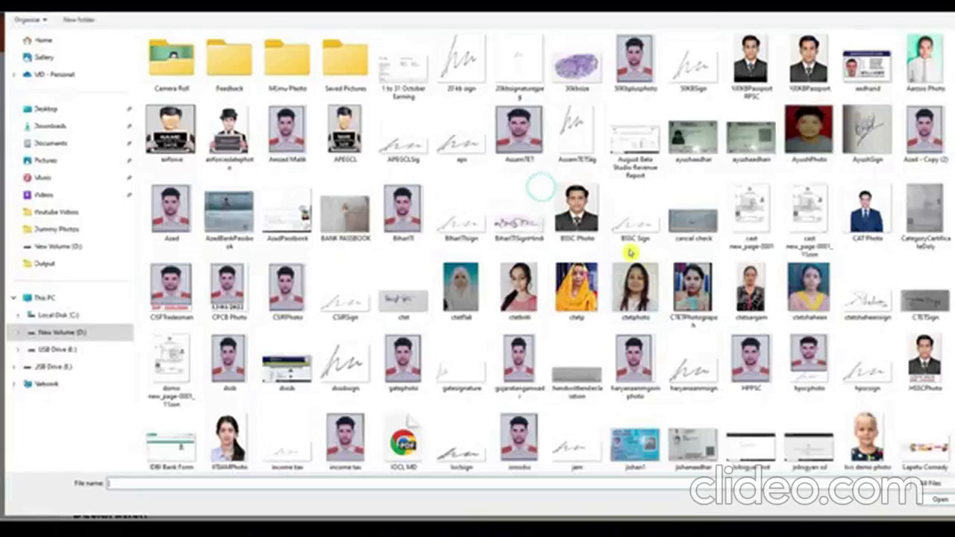
scroll(643, 288, "down", 5)
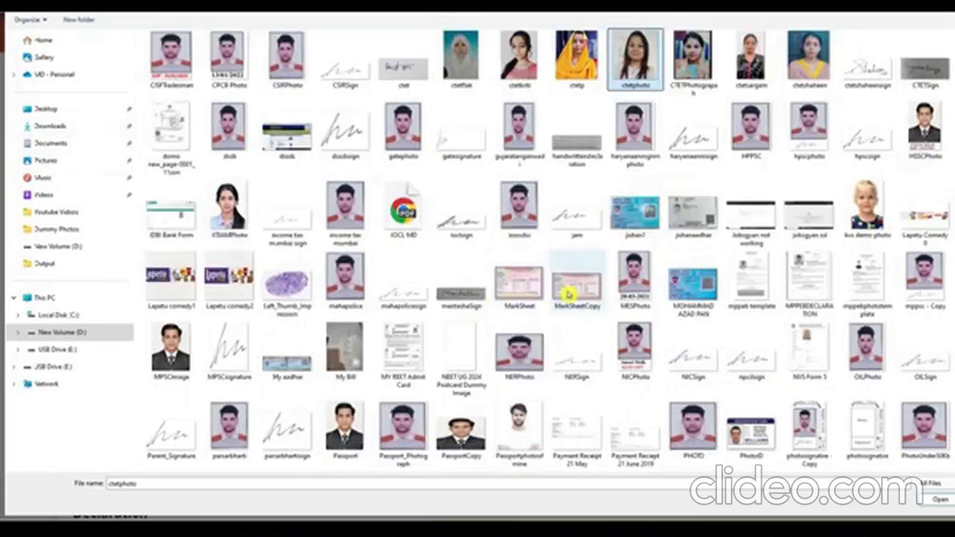
left_click(575, 287)
double_click(576, 287)
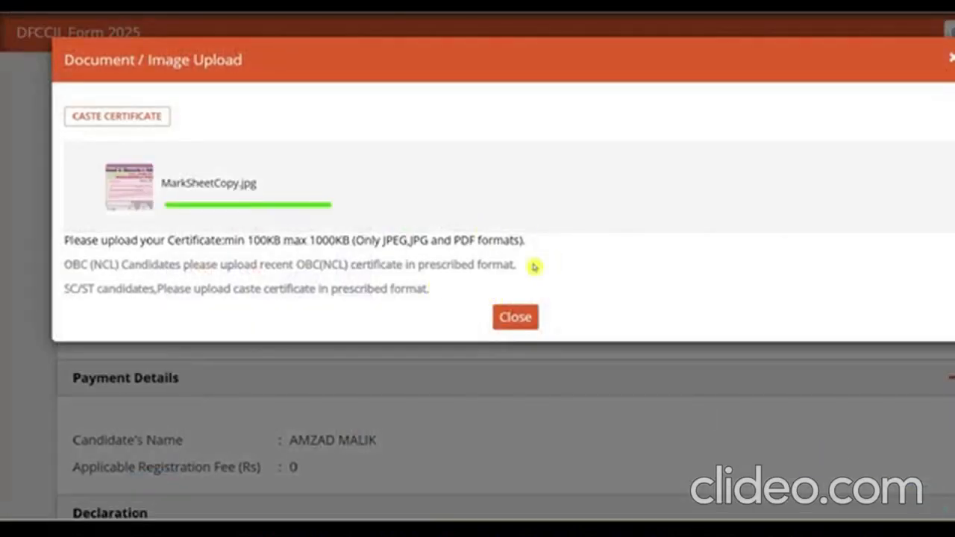
left_click(519, 343)
- Tick all declarations and 'I agree with above', submit, dismiss the success note, then open the print preview
scroll(862, 357, "down", 3)
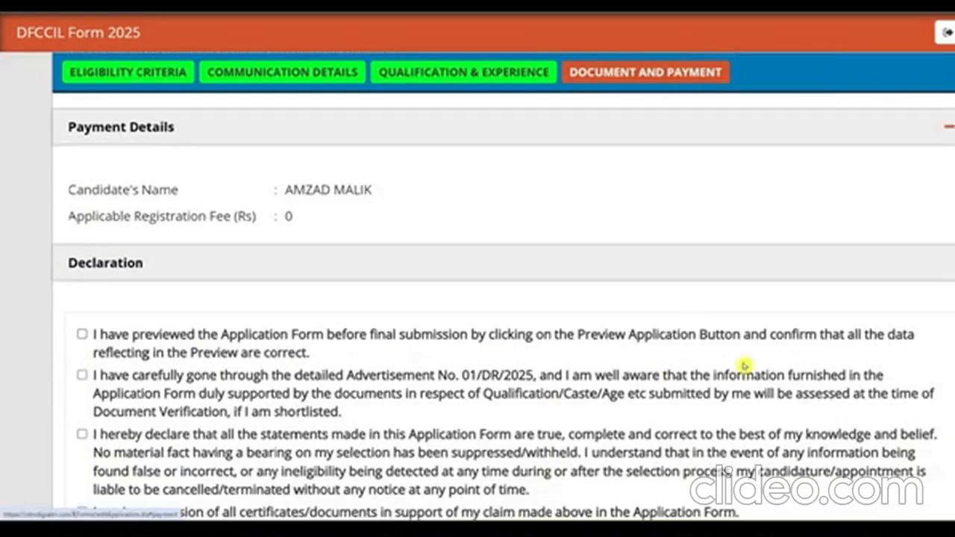
left_click(82, 334)
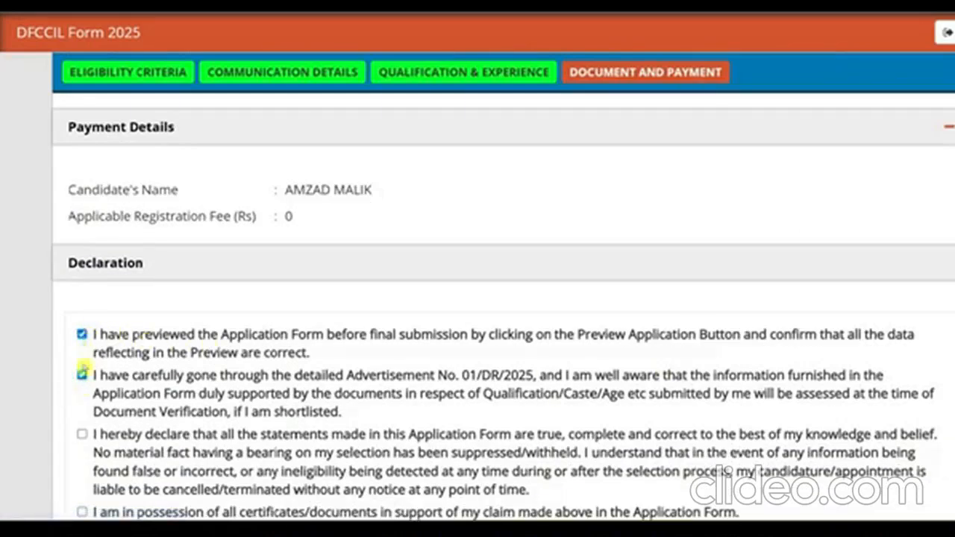
left_click(82, 376)
left_click(81, 433)
scroll(82, 411, "down", 3)
left_click(81, 284)
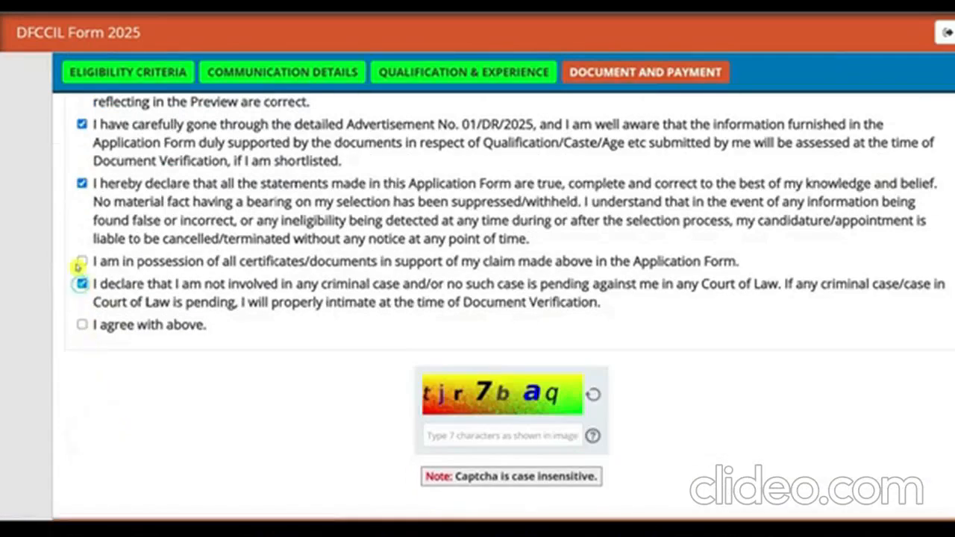
left_click(82, 324)
scroll(298, 337, "down", 2)
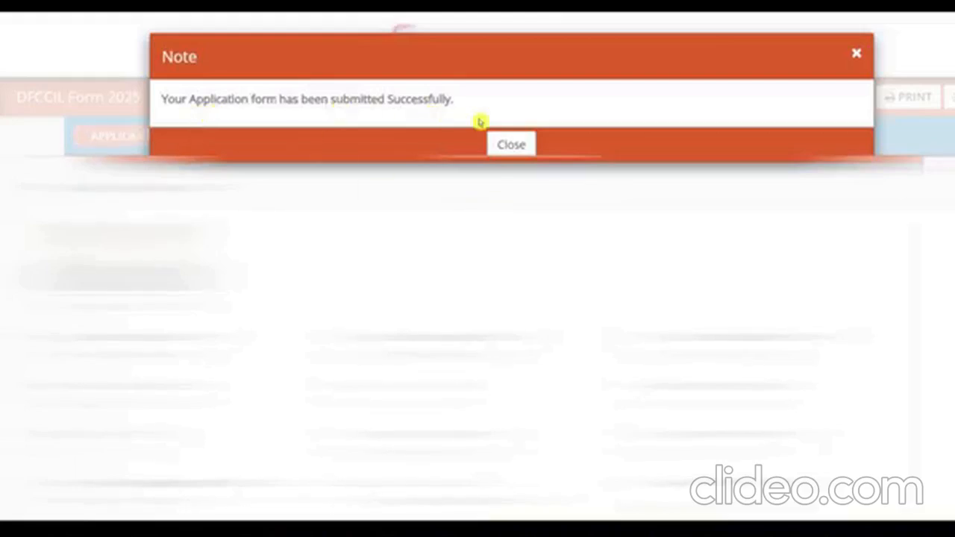
left_click(522, 148)
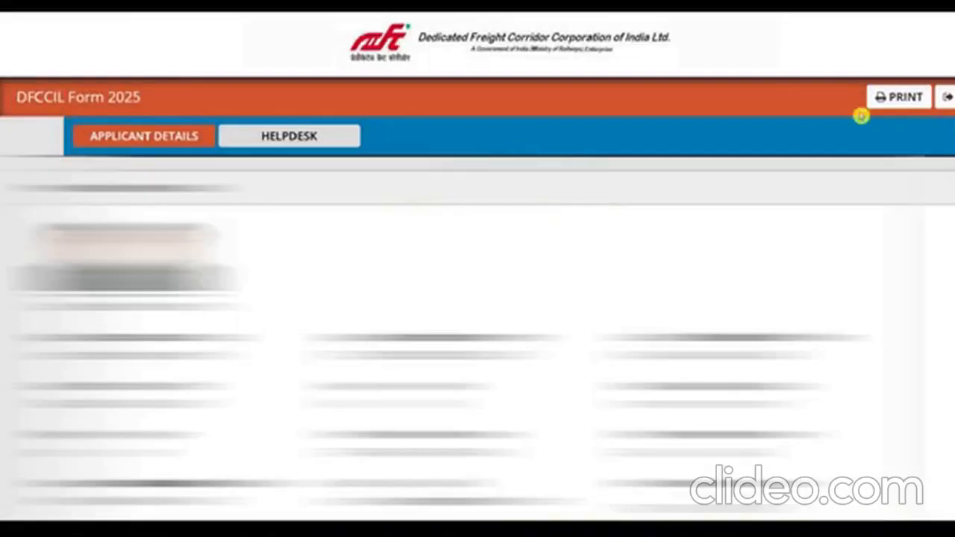
left_click(902, 106)
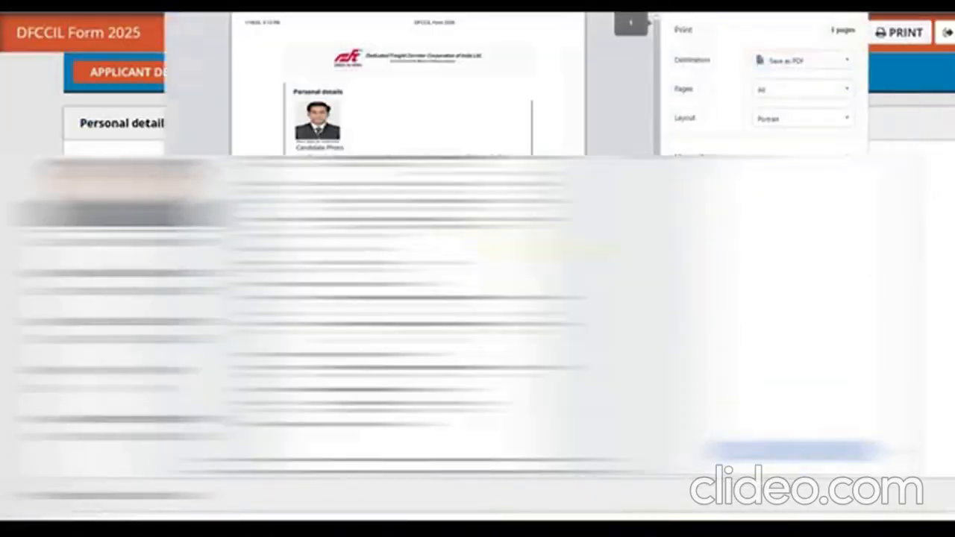